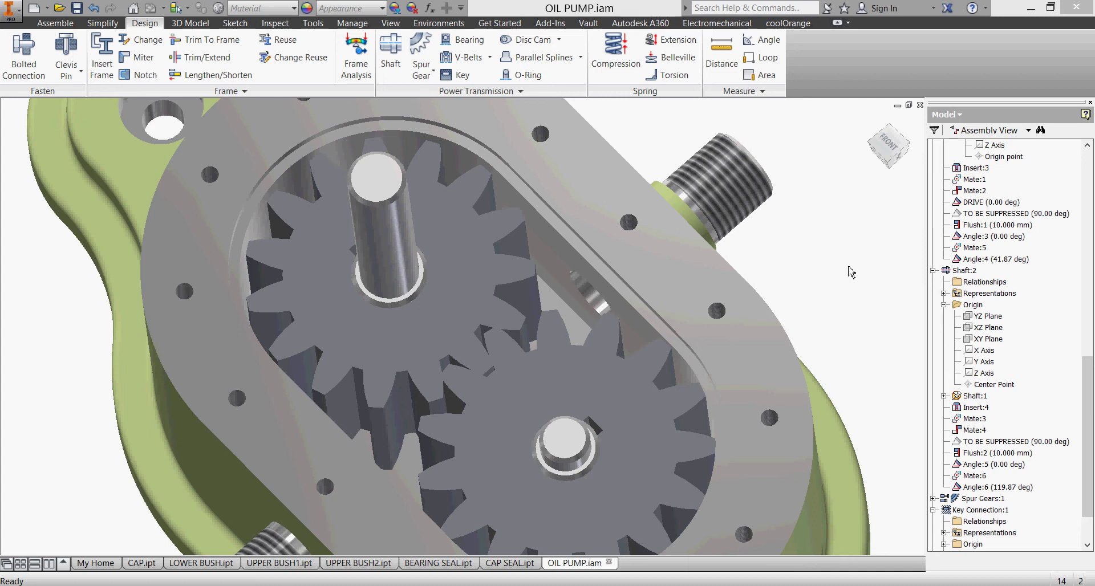
Return to the isometric home view showing the whole oil pump assembly
left_click(871, 128)
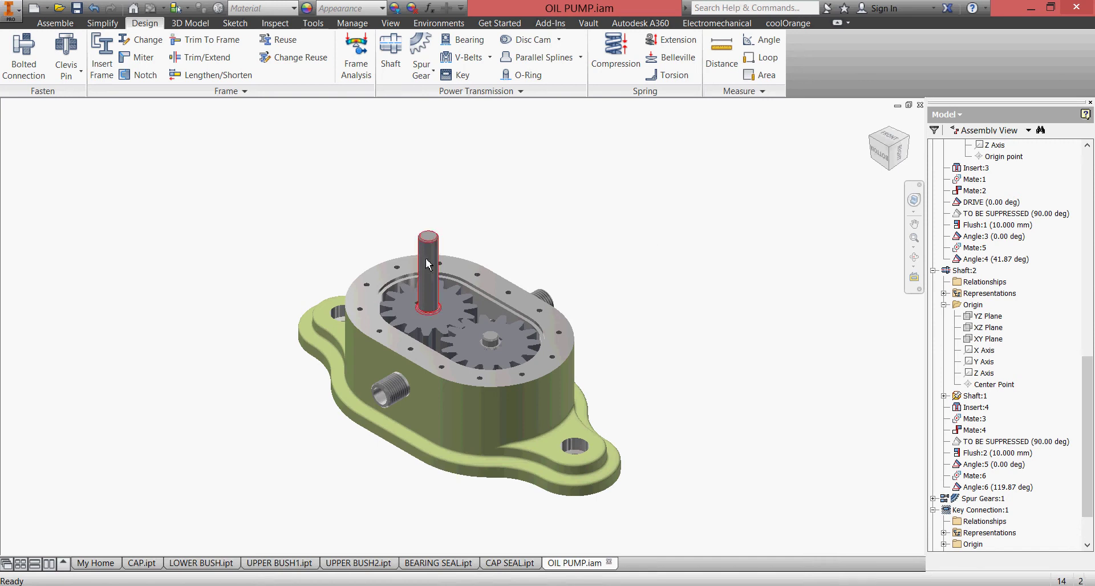
Start an ISO 14 medium-series parallel spline on the upright shaft's cylinder and top face
left_click(542, 57)
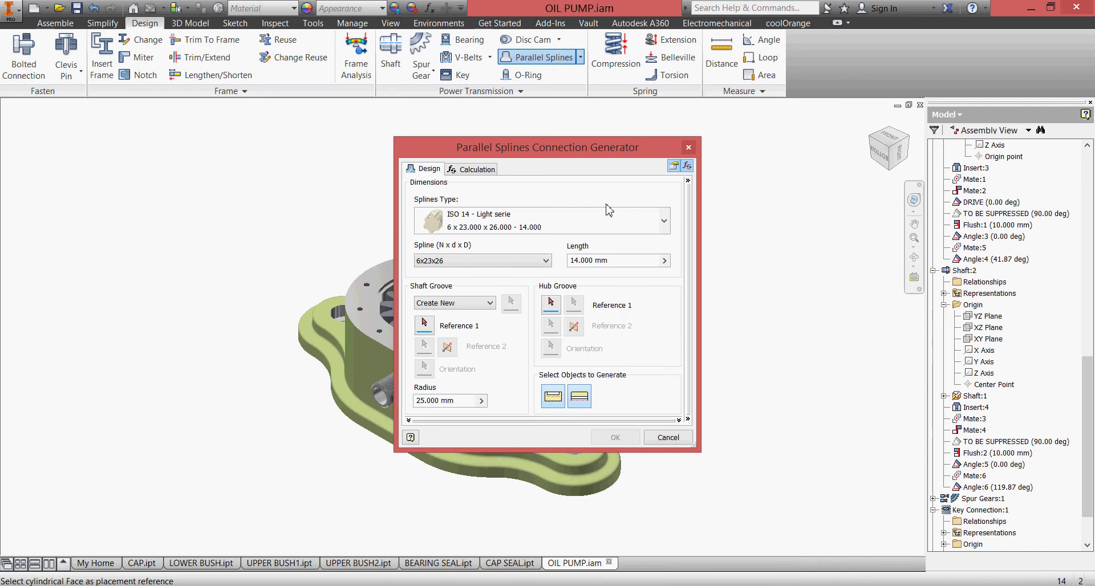
left_click(664, 223)
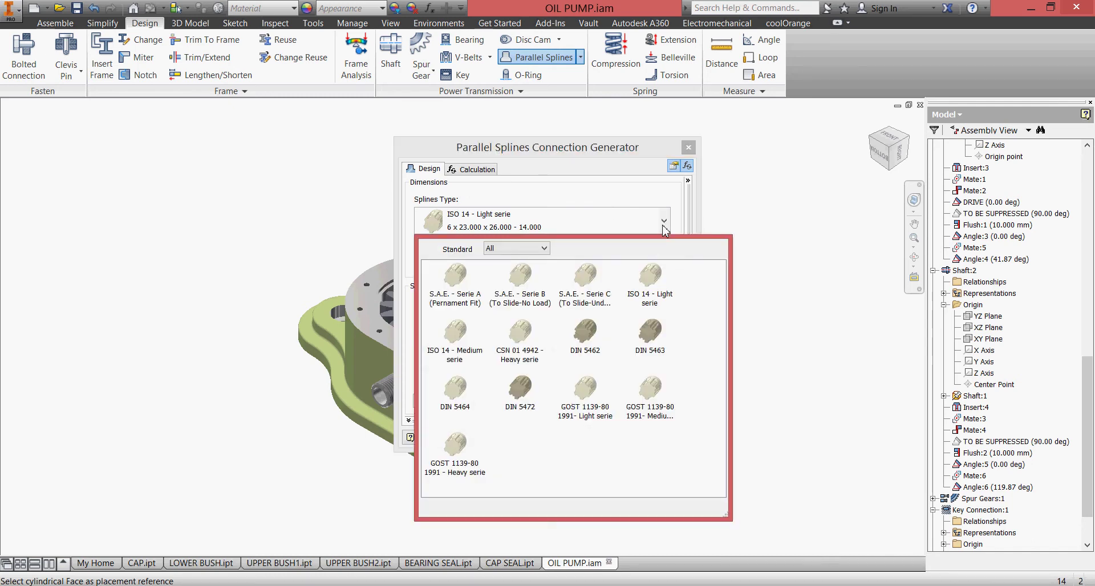
left_click(460, 344)
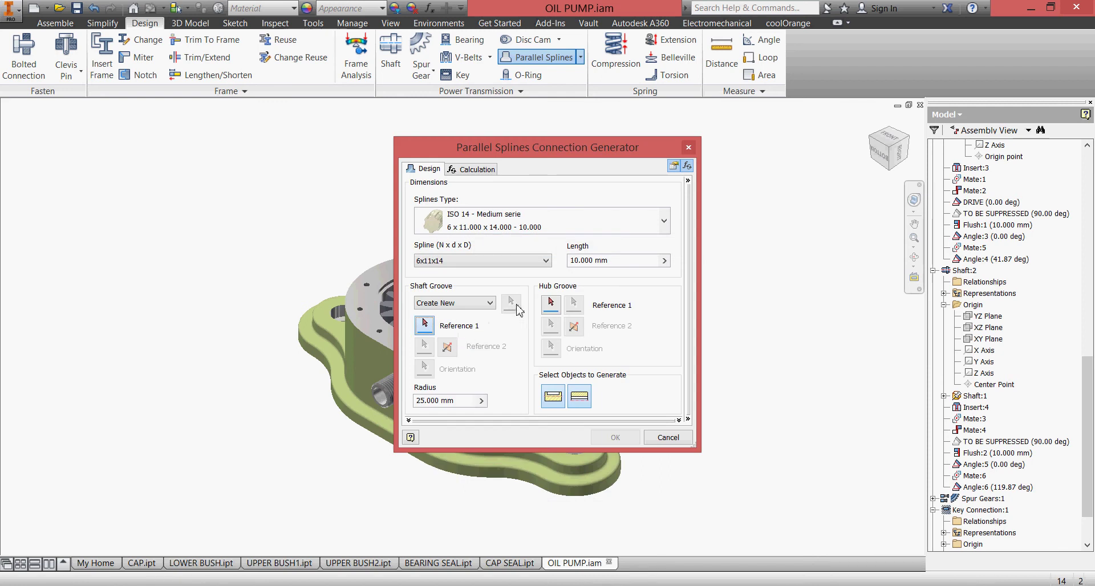
left_click_drag(548, 147, 786, 157)
scroll(484, 242, "up", 5)
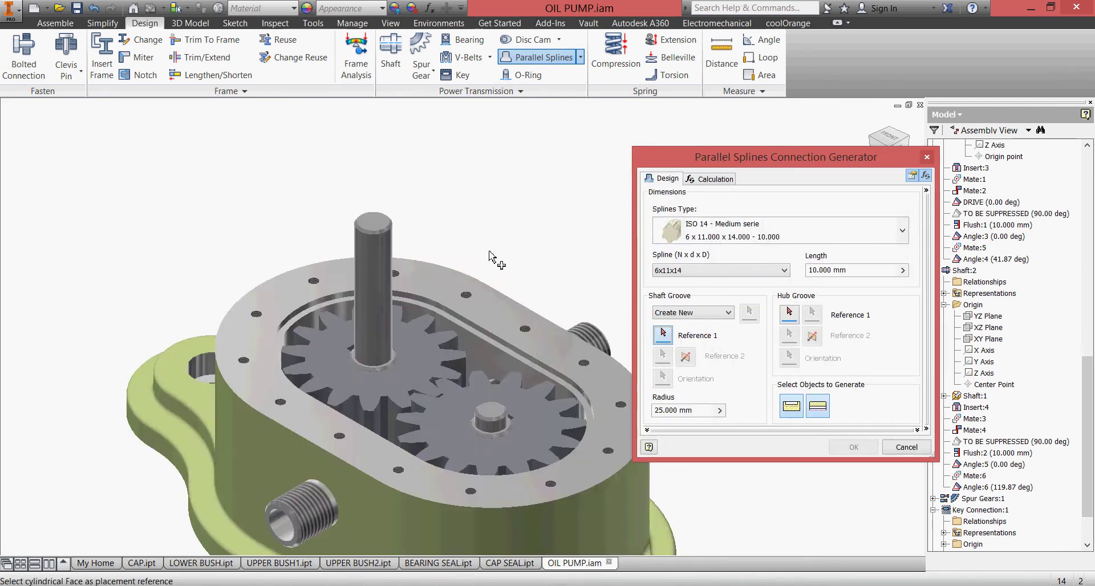
middle_click_drag(483, 241, 566, 234)
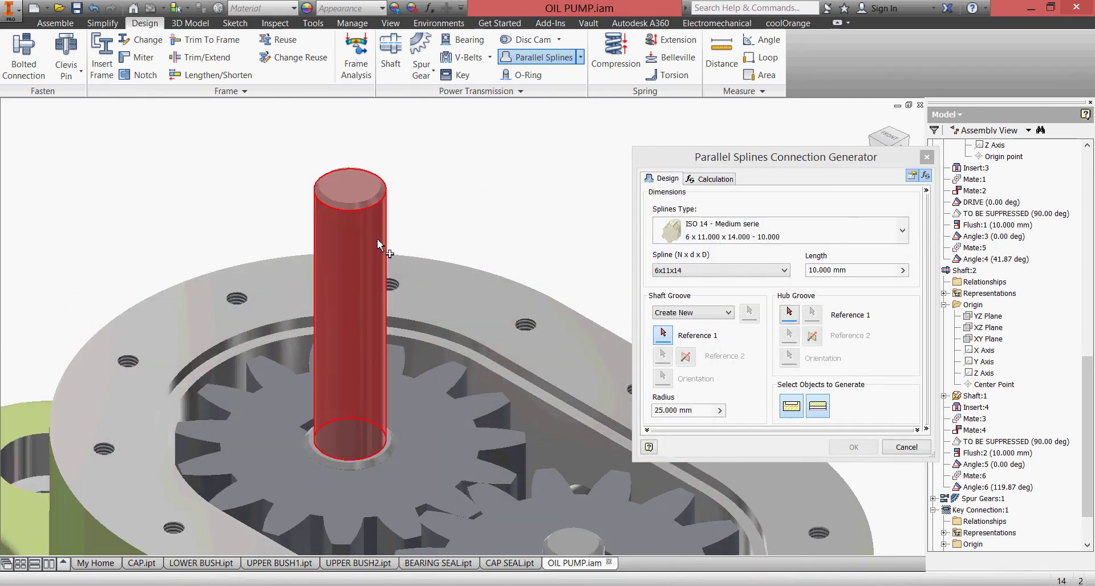
left_click(376, 238)
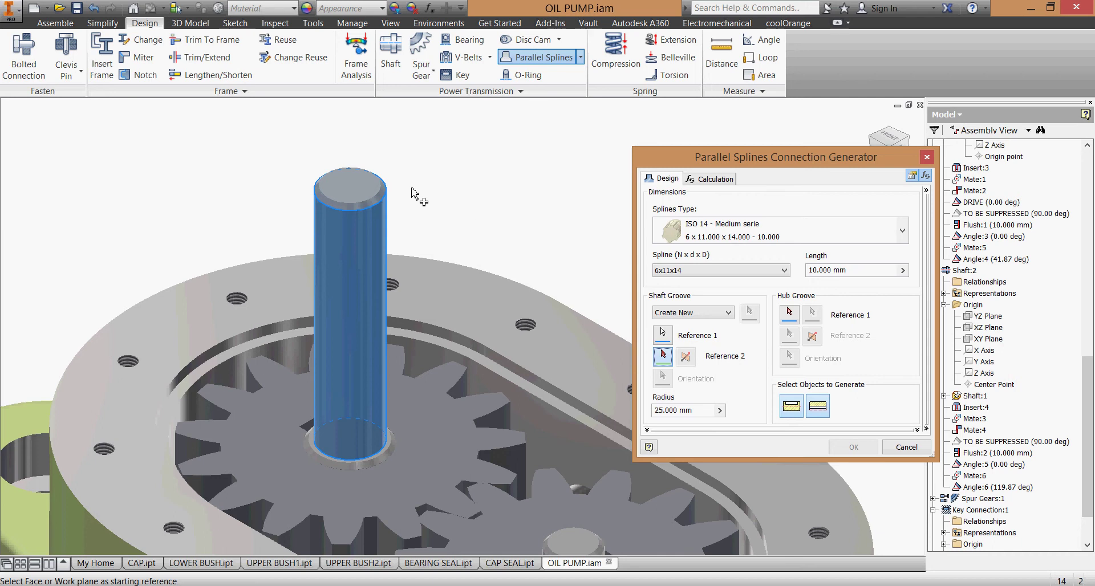
left_click(363, 188)
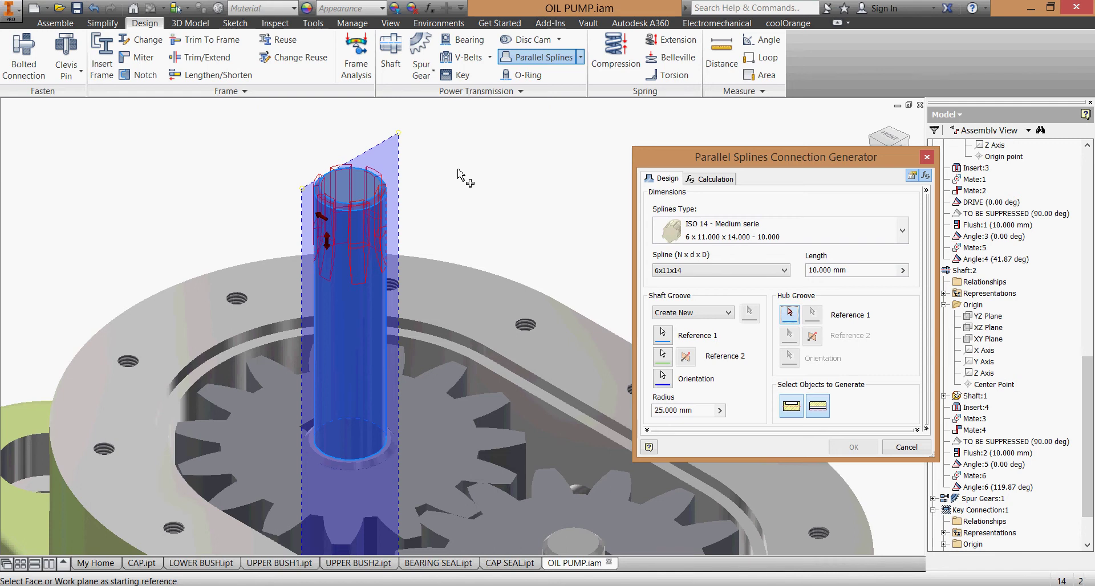
key("alt+Tab")
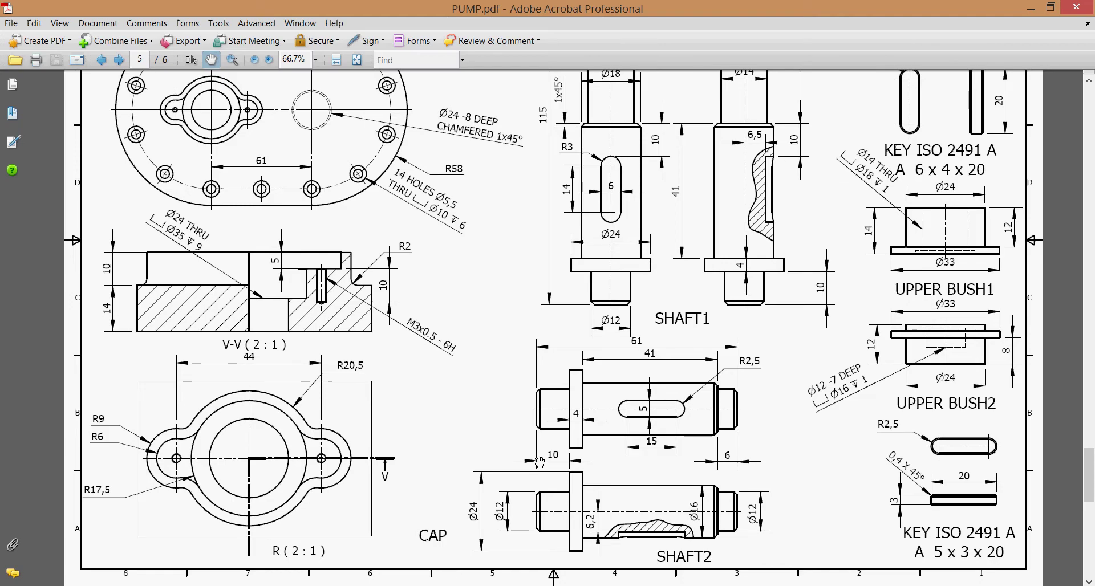
scroll(543, 272, "up", 1)
scroll(543, 272, "up", 2)
scroll(543, 272, "up", 2)
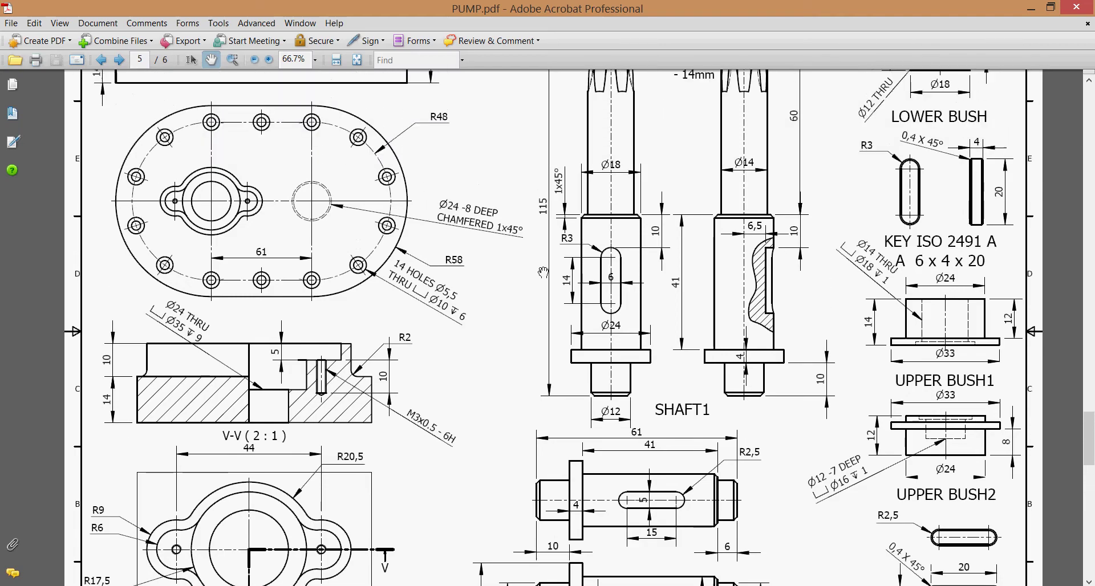
scroll(543, 272, "up", 1)
scroll(543, 272, "up", 2)
scroll(543, 273, "up", 1)
scroll(543, 272, "up", 2)
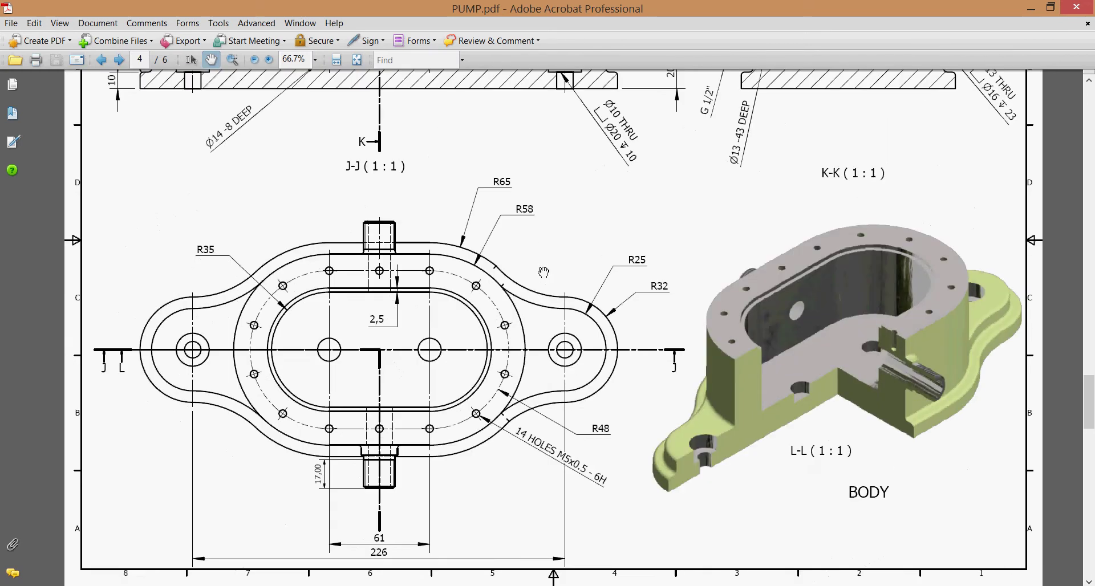
scroll(543, 272, "down", 1)
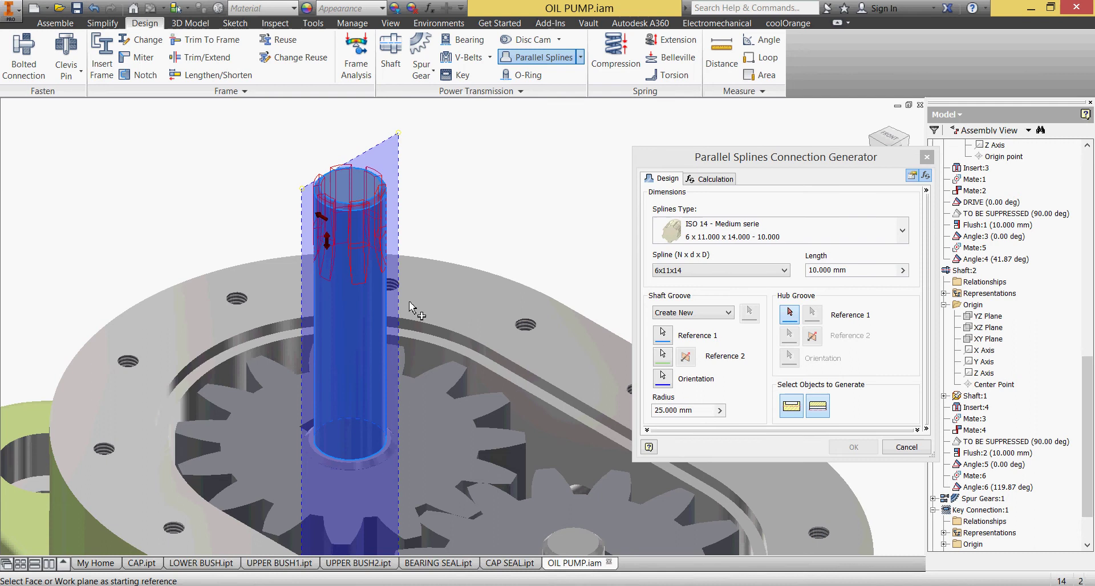
Orient the spline to Shaft:1's YZ Plane and drag its length to 14 mm
left_click(663, 379)
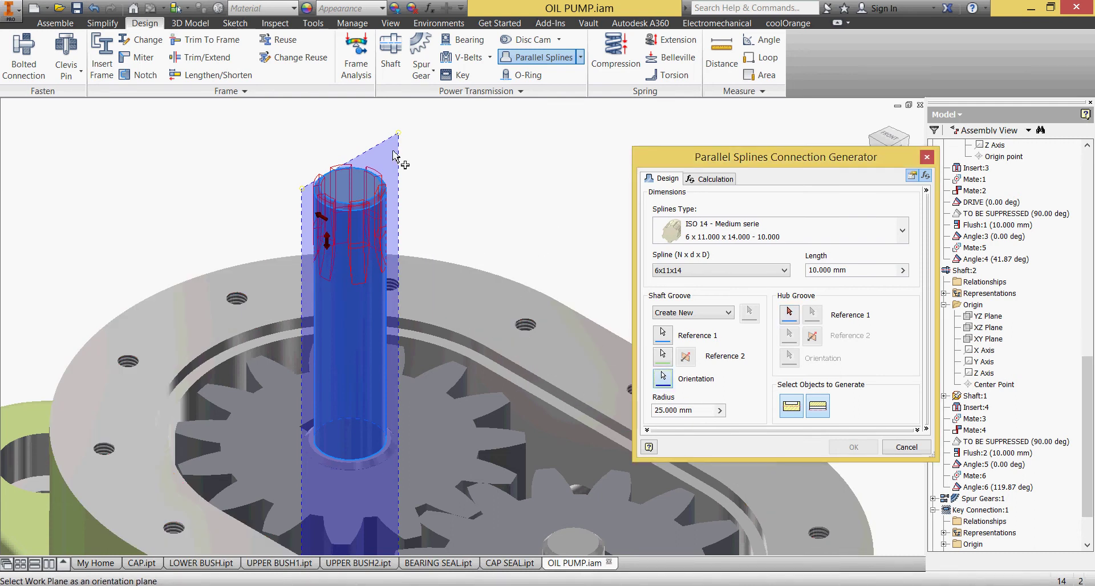
left_click_drag(778, 166, 679, 196)
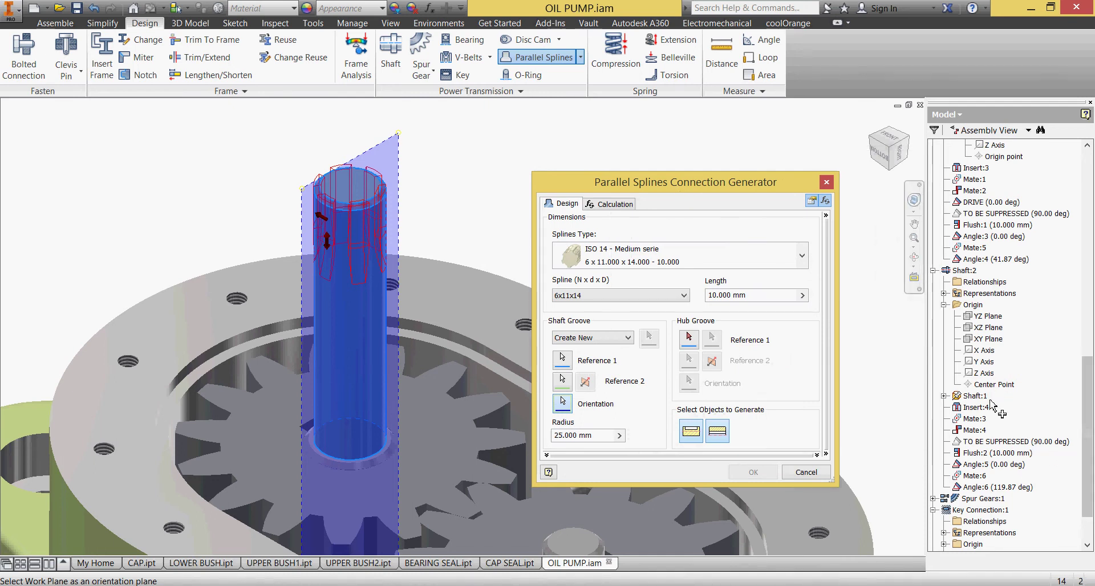
left_click(944, 396)
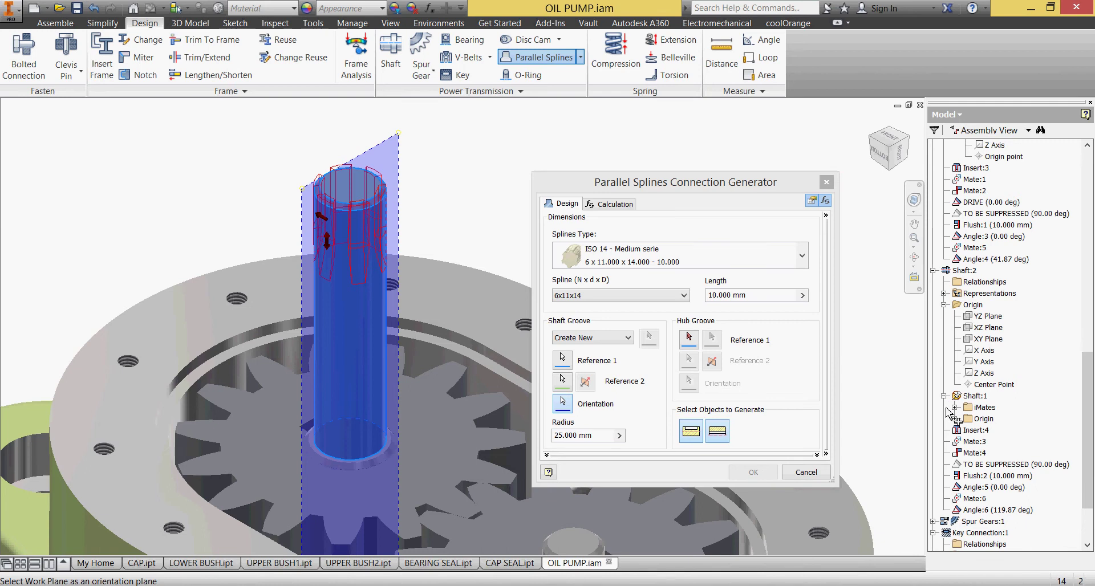
left_click(955, 418)
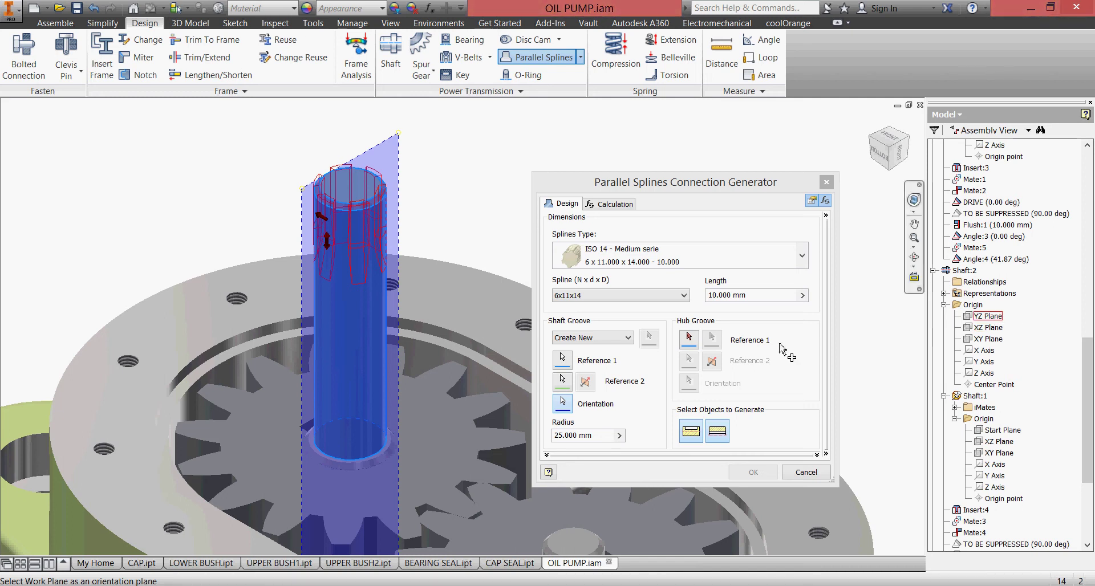
left_click(565, 403)
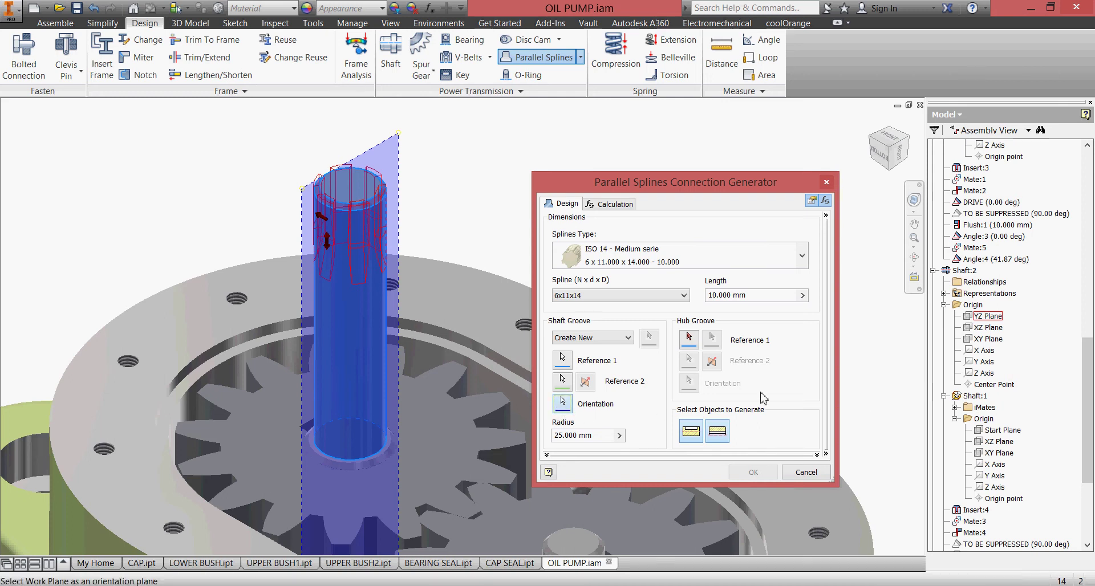
left_click(978, 318)
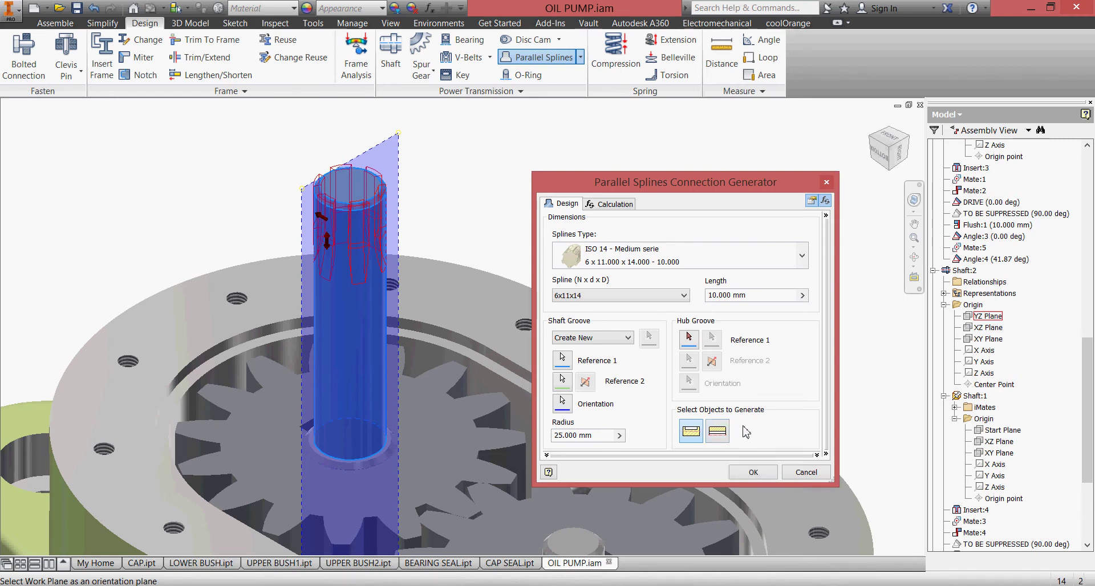
left_click_drag(327, 253, 328, 261)
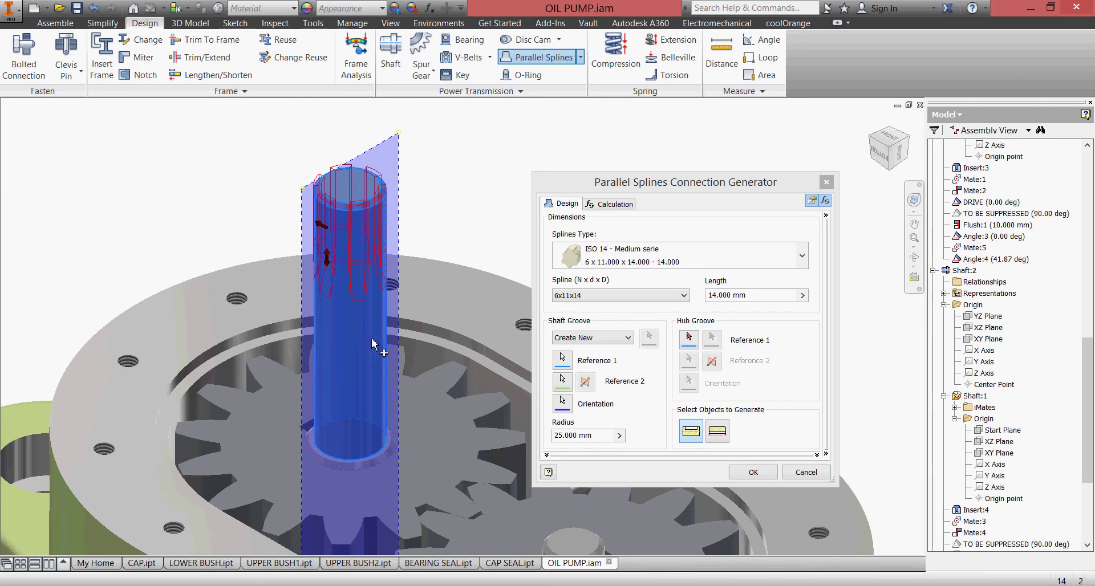
Generate the 14 mm ISO 14 spline and save OIL PUMP.iam with its dependents
left_click(746, 477)
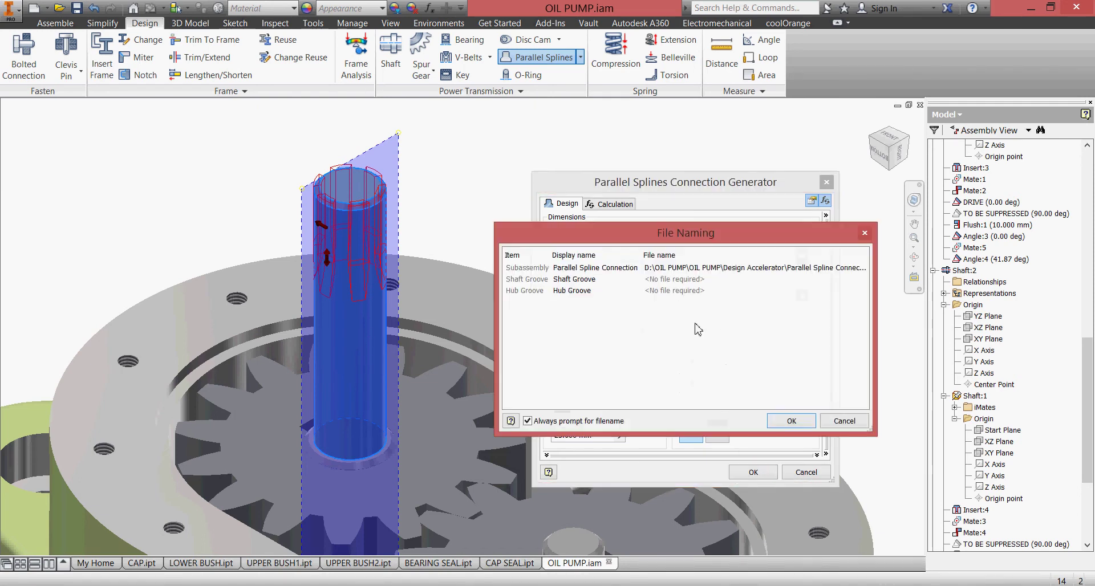
left_click(791, 421)
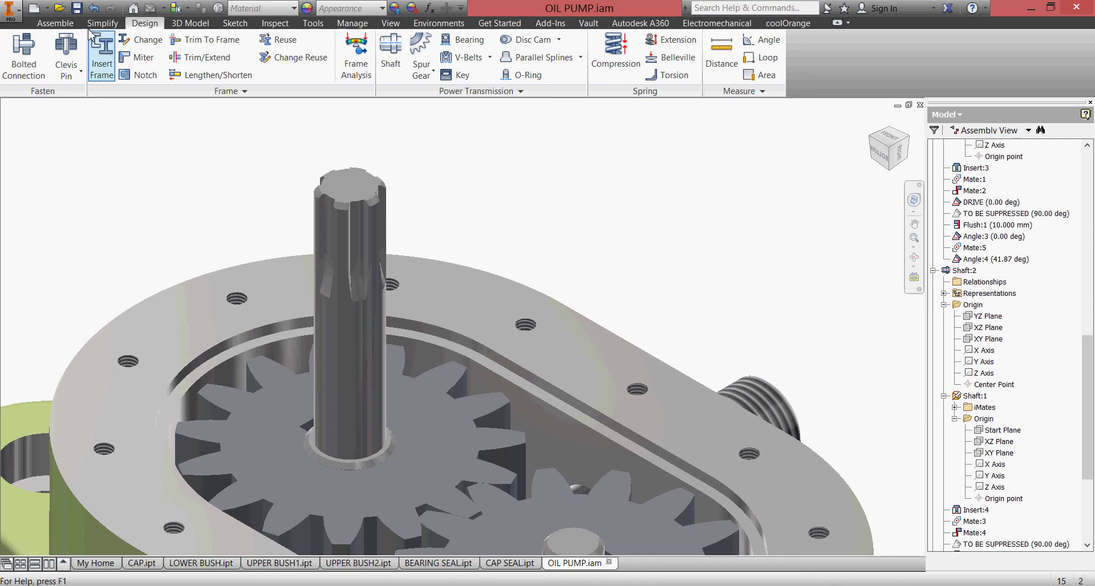
left_click(77, 8)
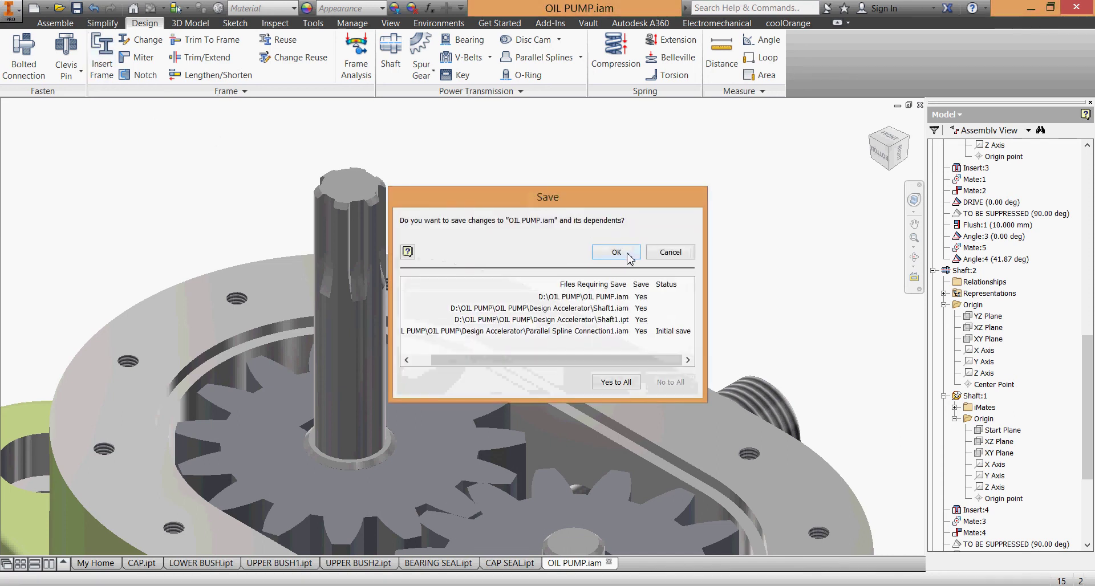
left_click(628, 253)
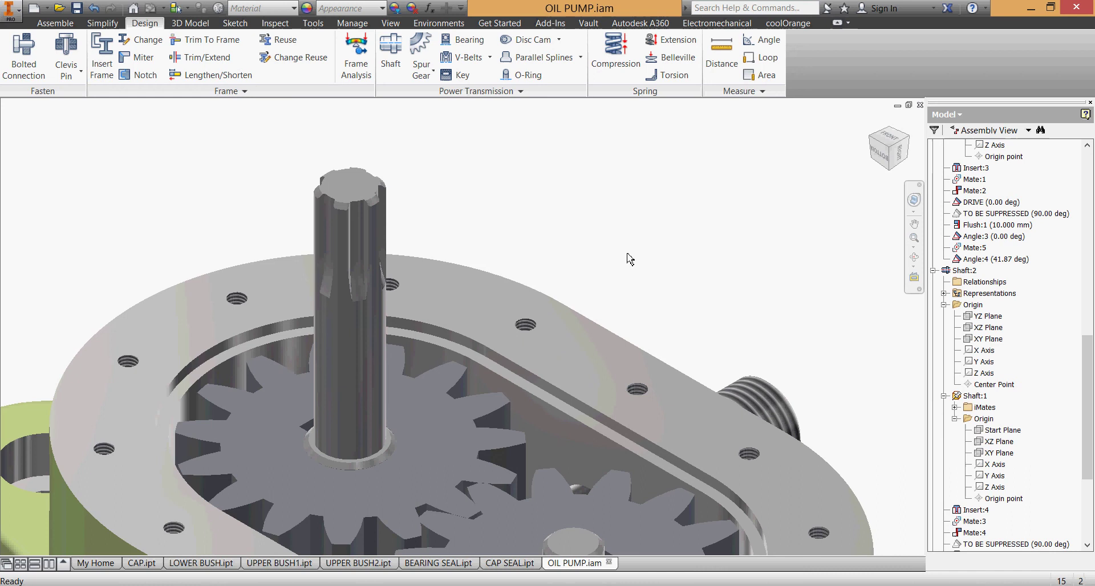
scroll(632, 260, "down", 3)
scroll(597, 227, "down", 2)
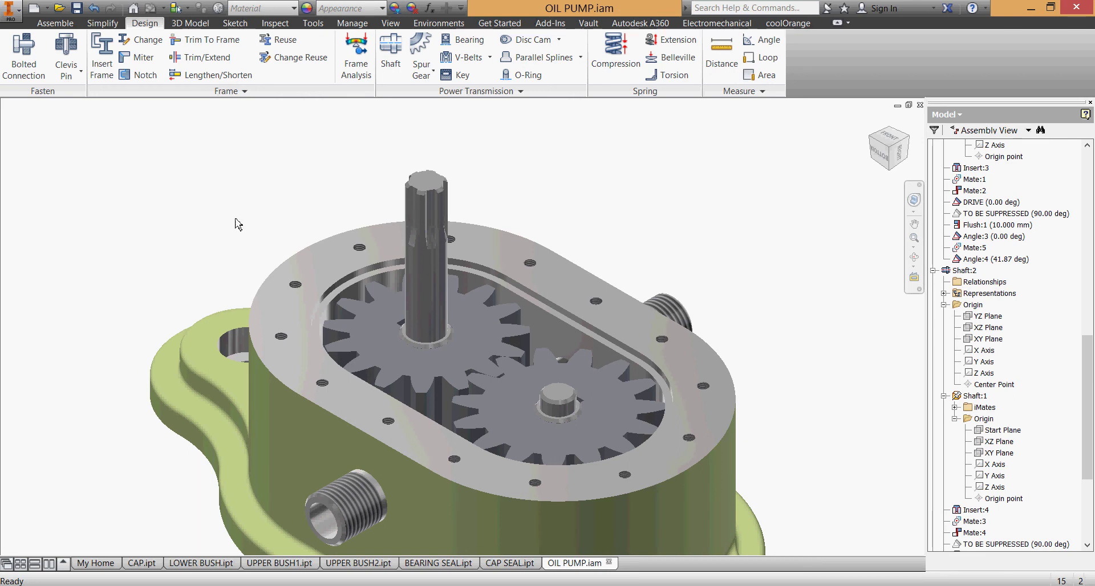
Place UPPER BUSH1.ipt and UPPER BUSH2.ipt into the assembly beside the housing
left_click(55, 23)
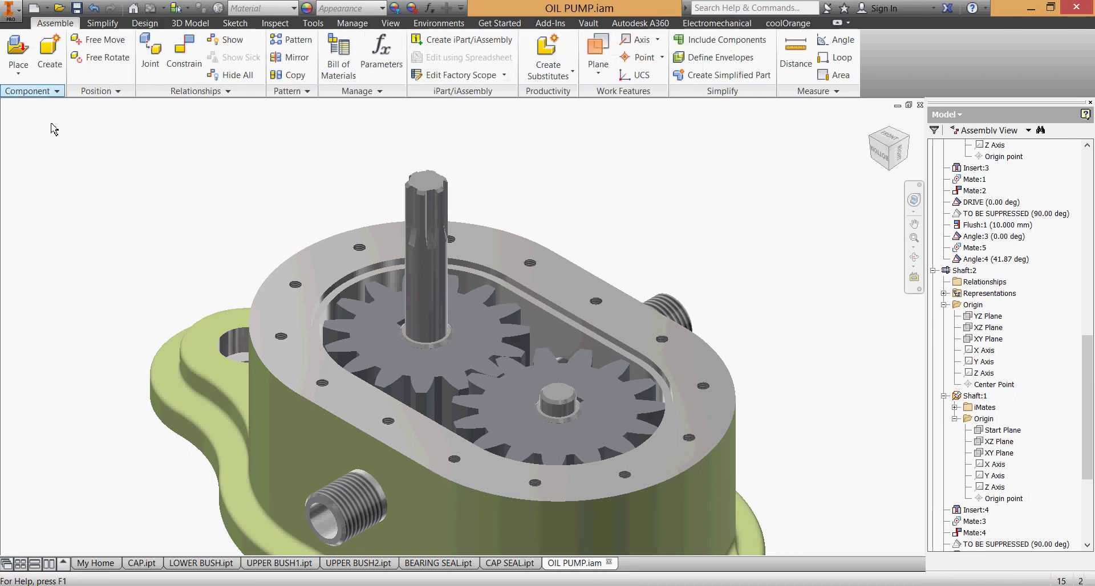
left_click(19, 53)
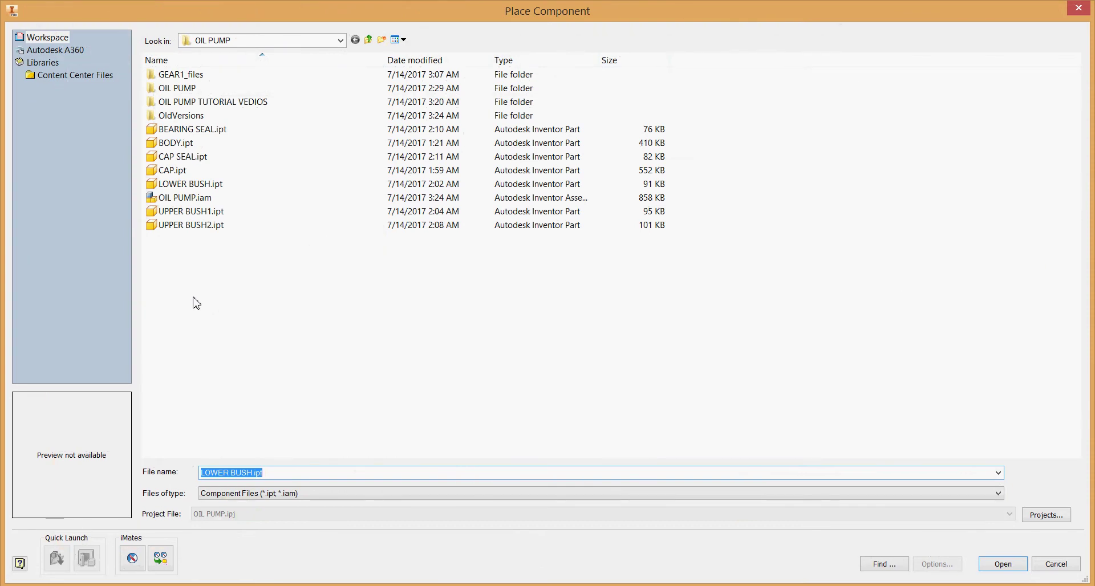
left_click(203, 214)
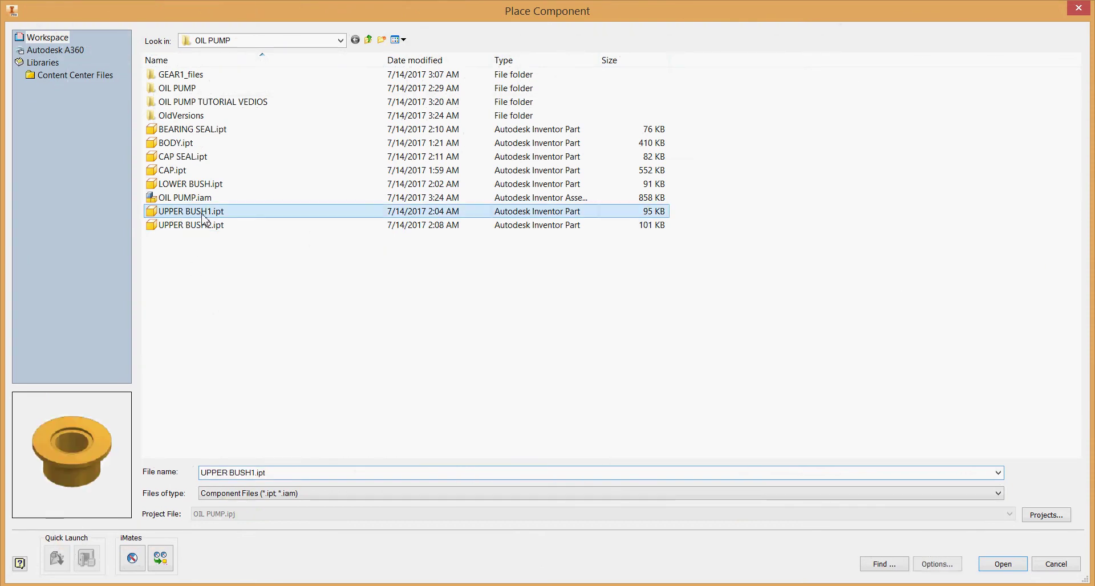
left_click(208, 225, "ctrl")
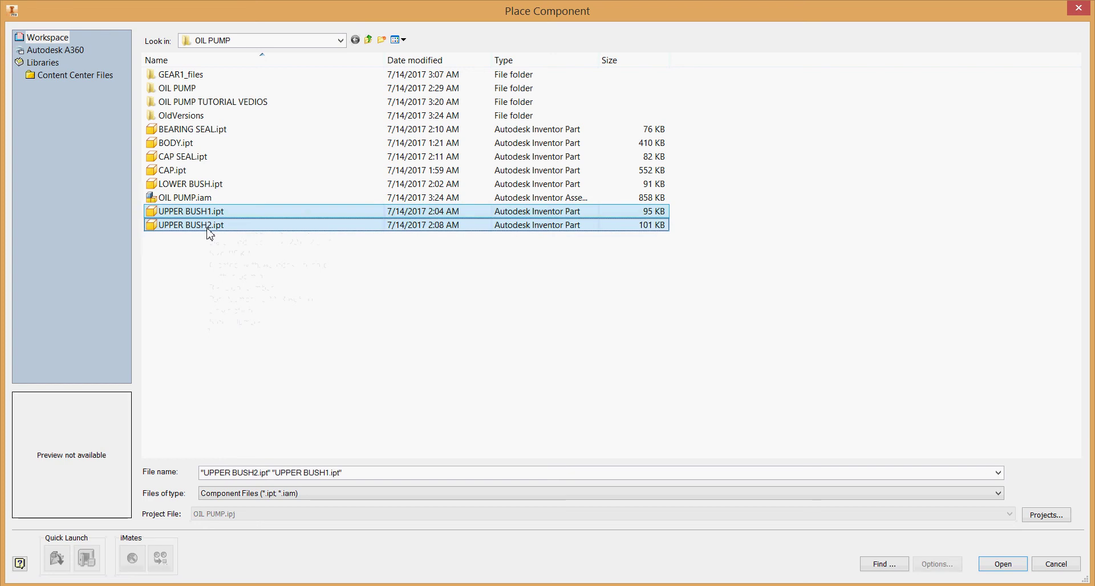
left_click(1003, 565)
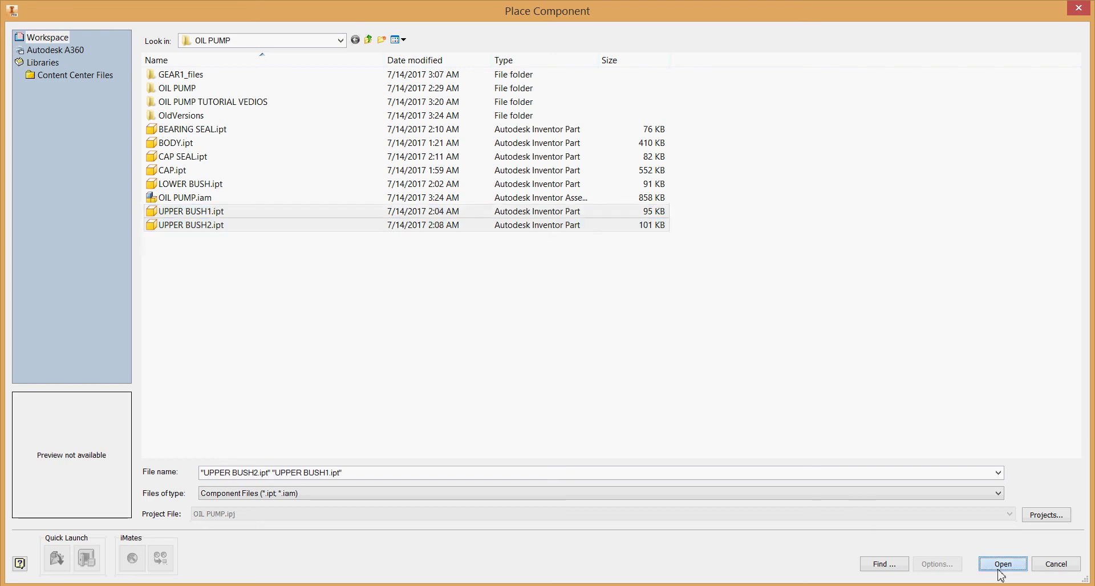
left_click(603, 222)
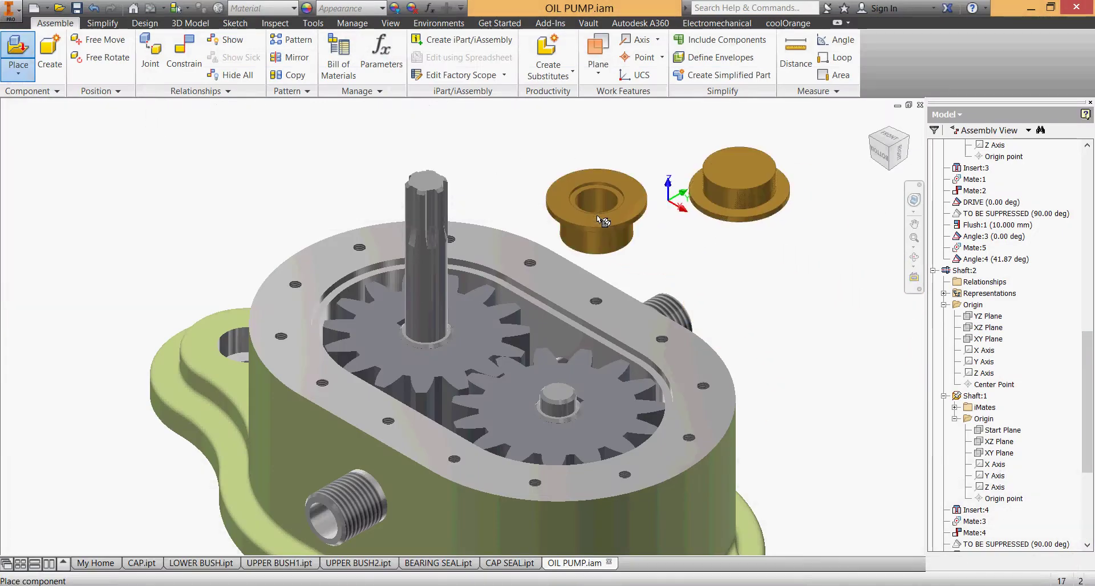
key("Escape")
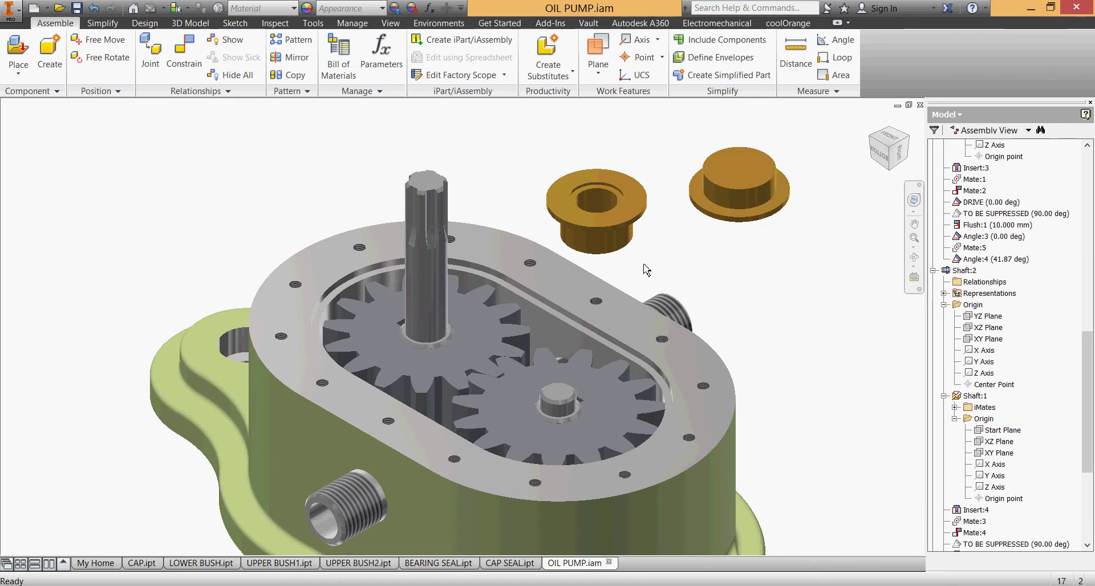
Insert-constrain the first upper bush onto the long shaft above its gear
left_click(185, 54)
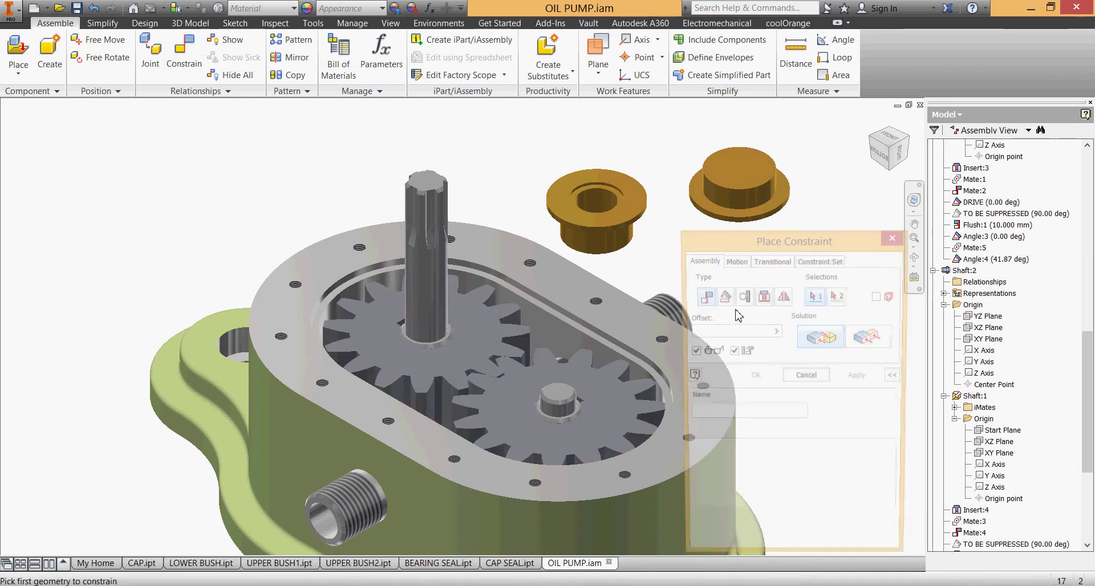
left_click(763, 296)
scroll(633, 225, "down", 3)
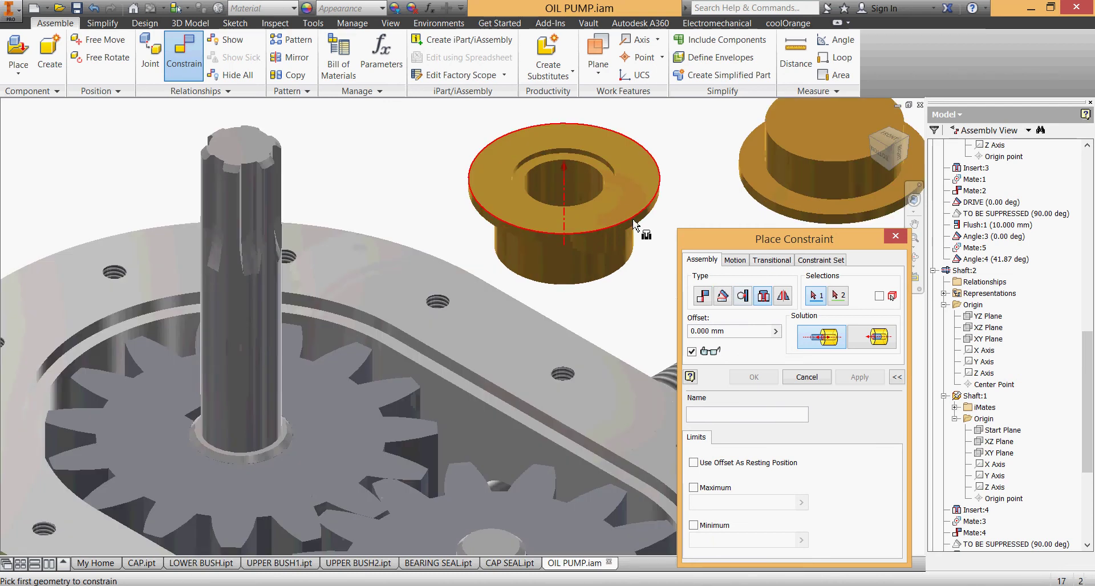
left_click(602, 184)
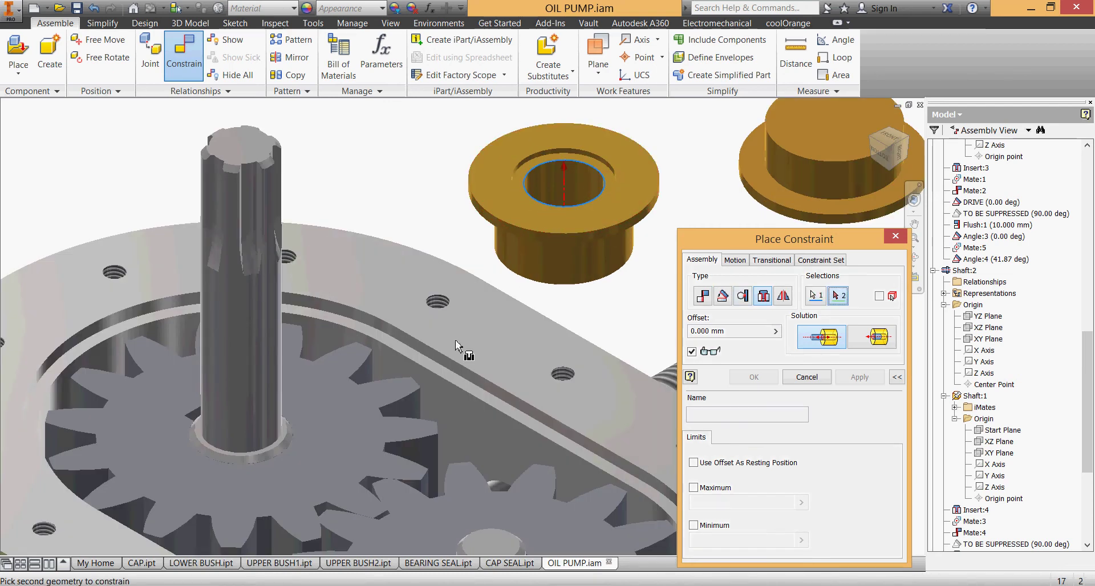
left_click(292, 450)
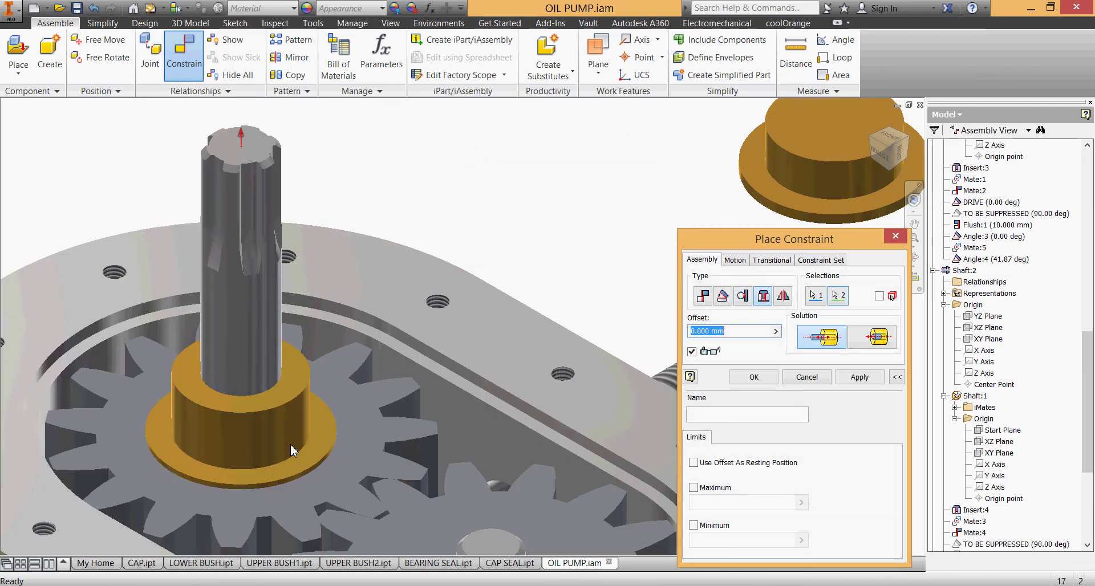
left_click(859, 378)
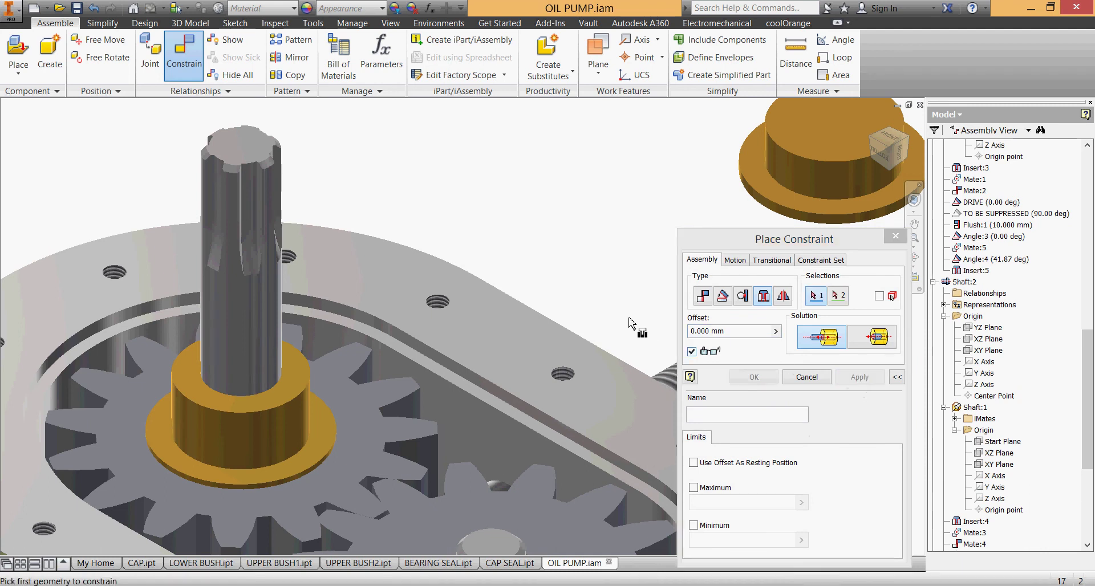
Insert-constrain the second upper bush onto the second gear's hub
scroll(523, 169, "up", 3)
scroll(559, 179, "up", 3)
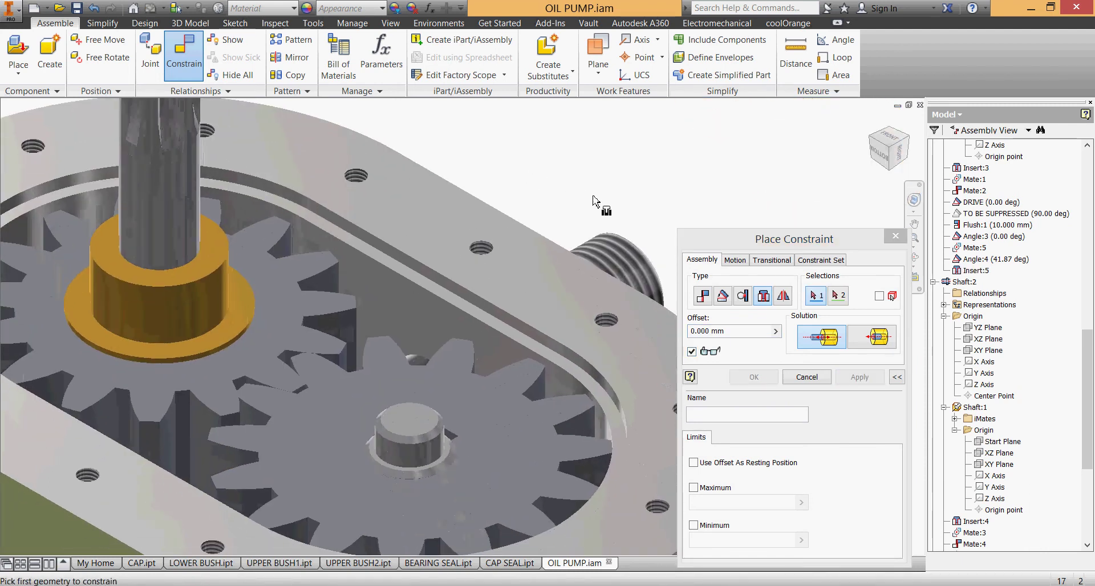
scroll(593, 200, "up", 2)
left_click(641, 162)
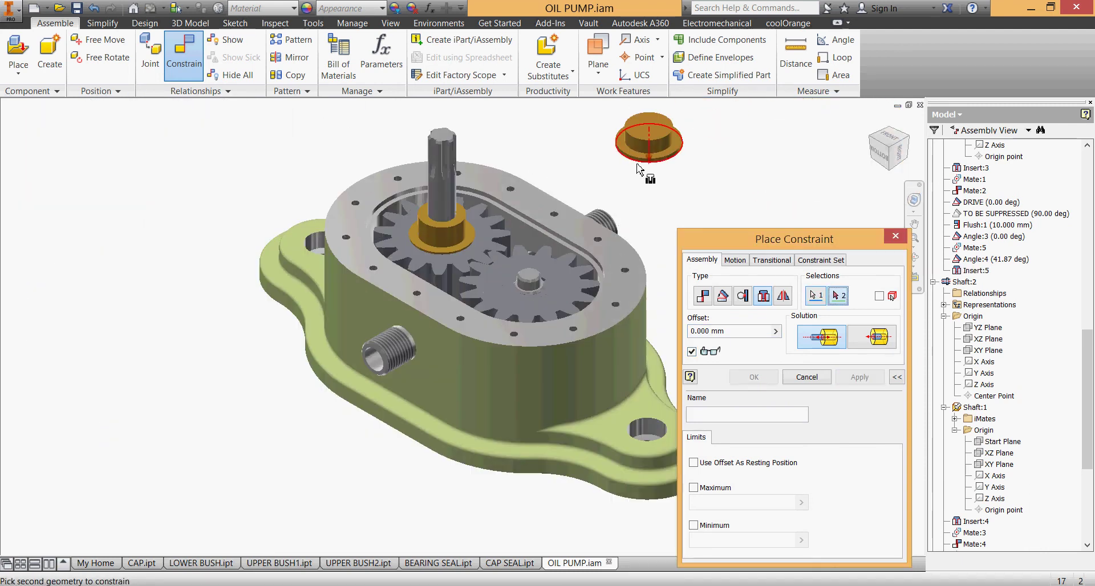
scroll(547, 296, "down", 2)
scroll(525, 305, "down", 2)
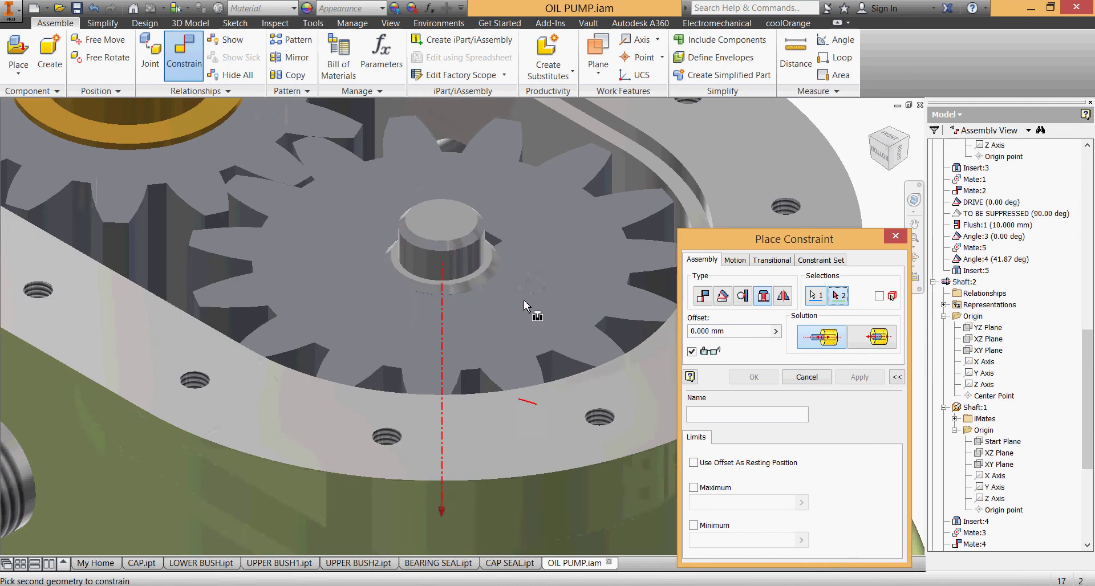
left_click(491, 289)
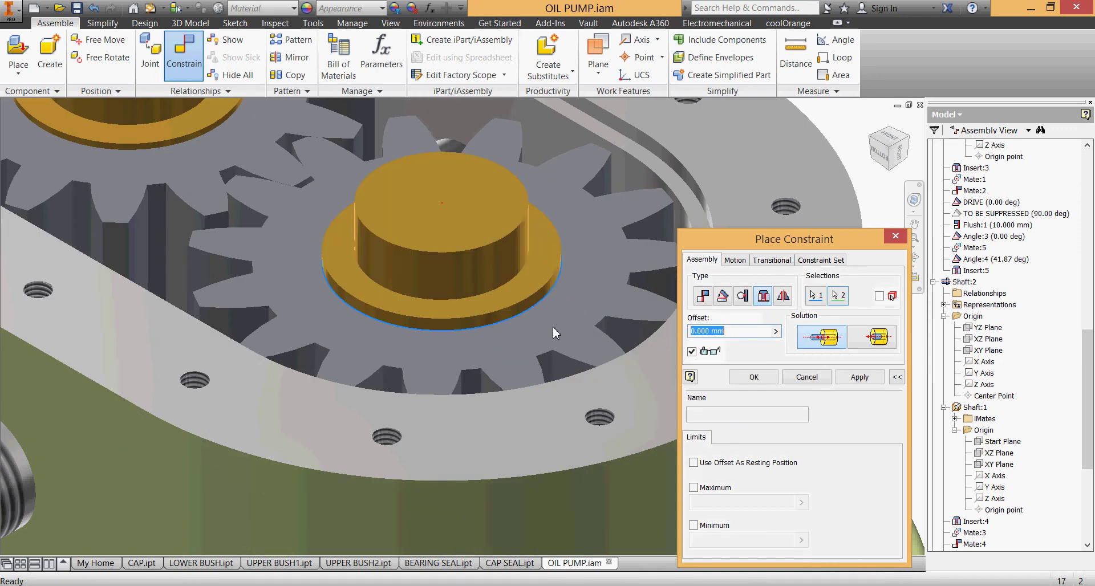
left_click(753, 377)
scroll(746, 371, "up", 4)
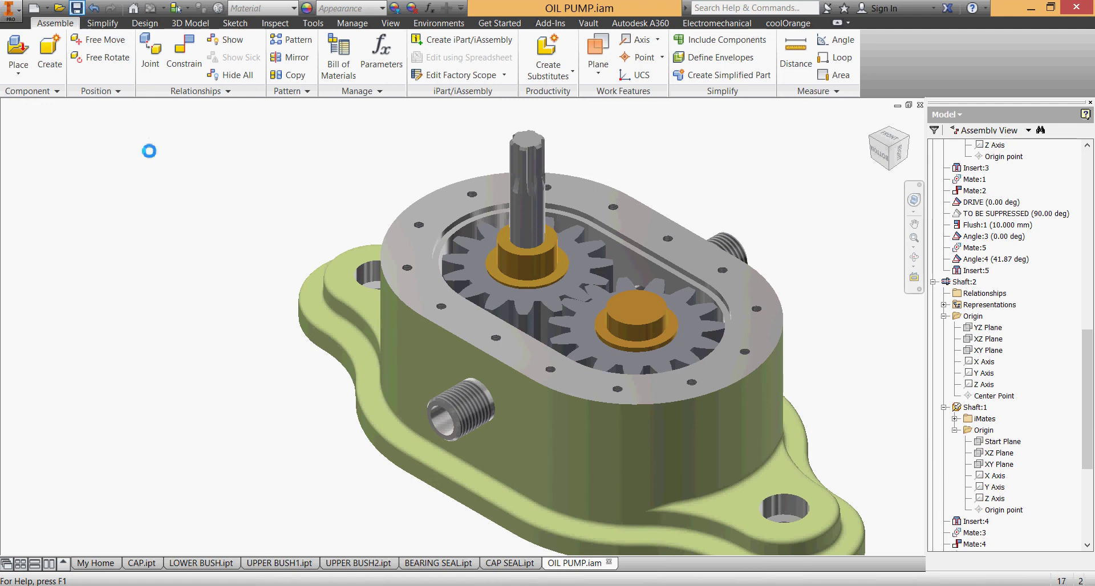
Place BEARING SEAL.ipt and CAP SEAL.ipt into the assembly beside the housing
left_click(19, 64)
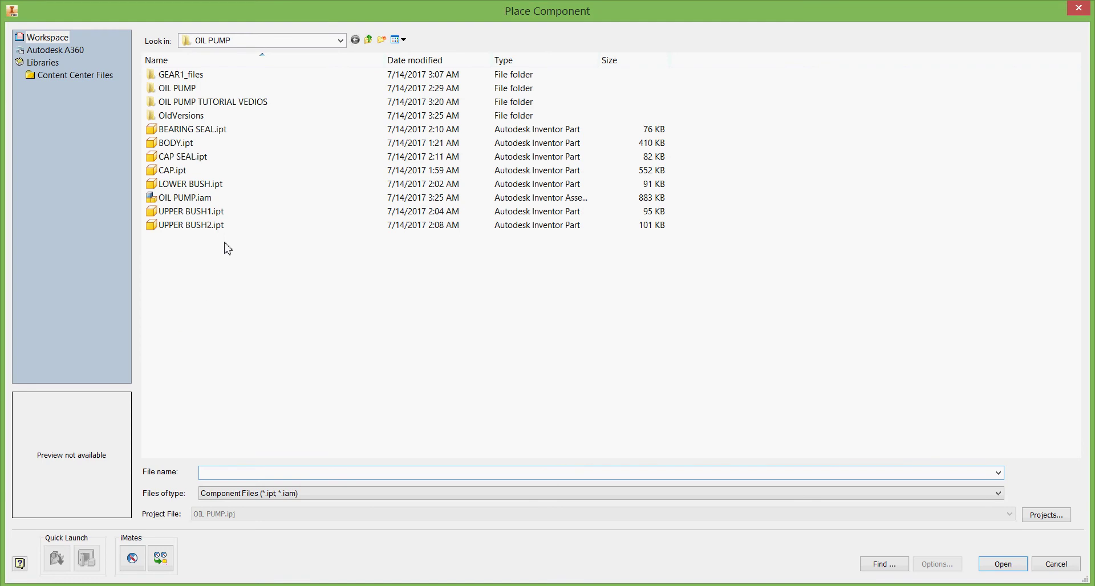
left_click(222, 132)
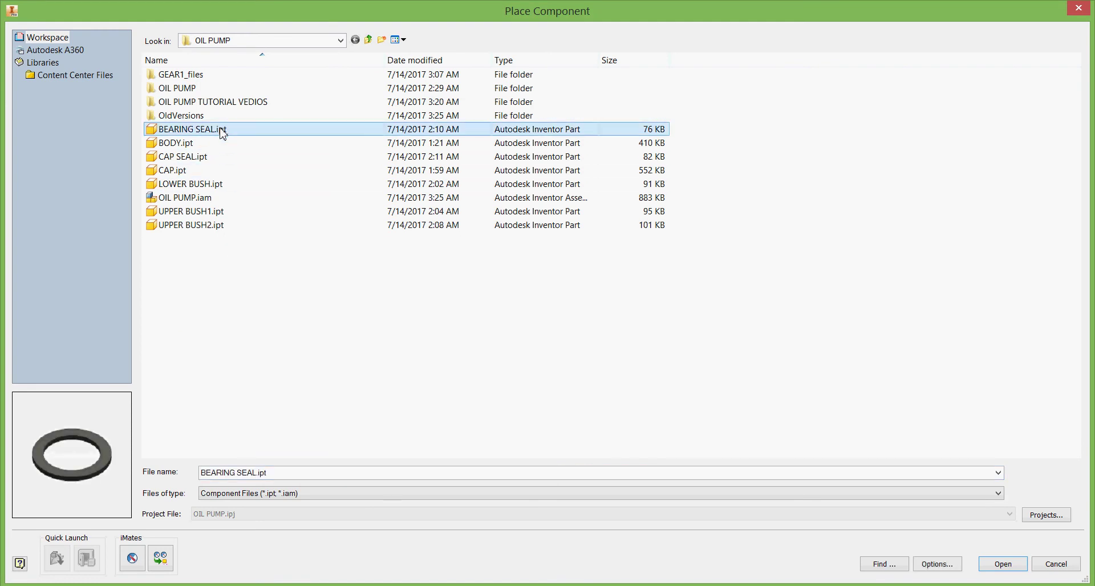
left_click(208, 161, "ctrl")
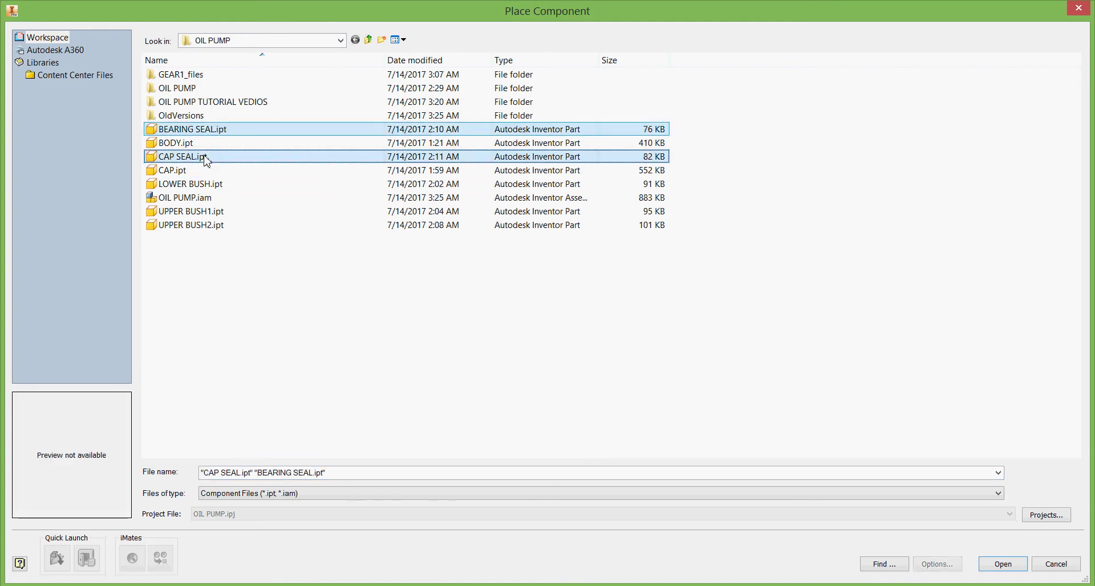
left_click(1003, 564)
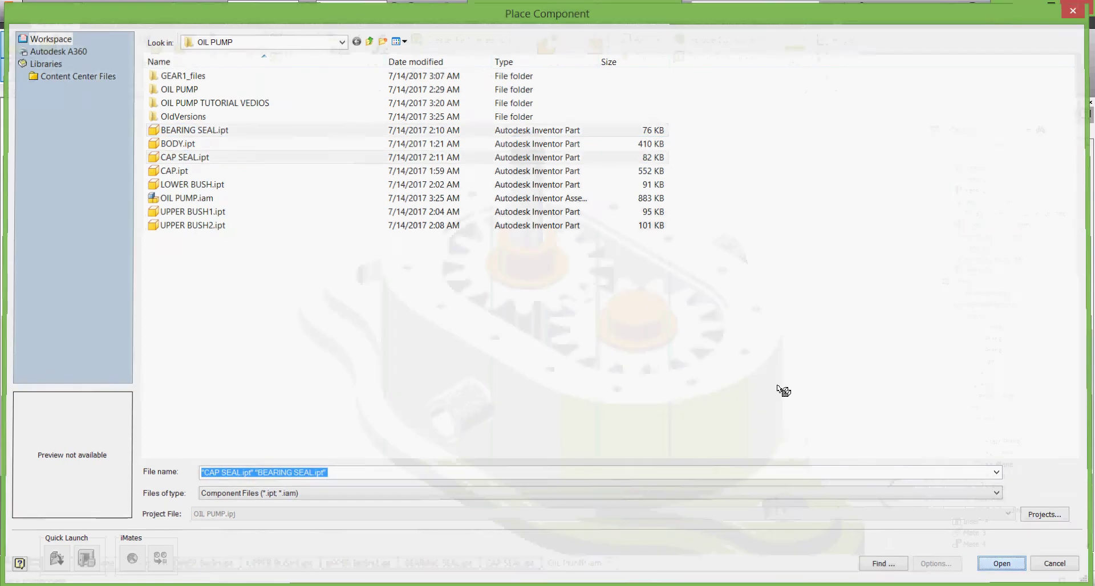
left_click(120, 311)
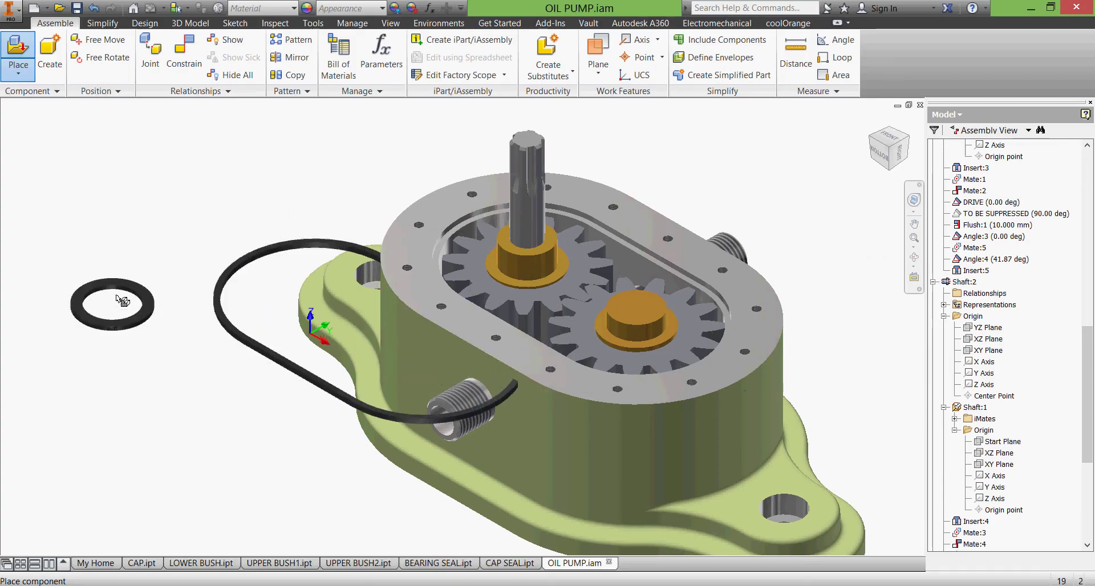
key("Escape")
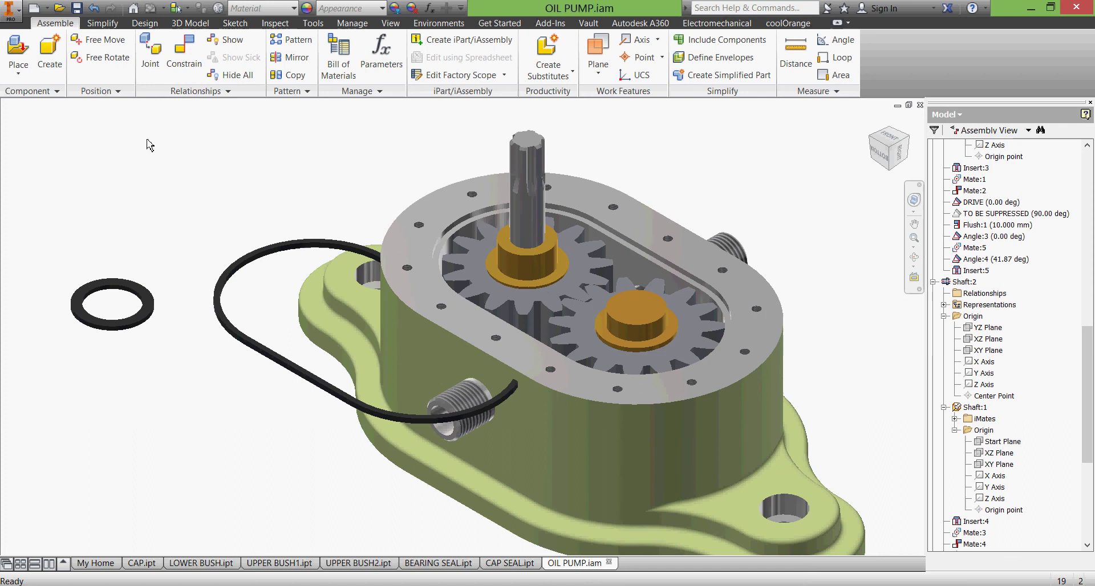
Insert-constrain the small bearing seal around the drive shaft
left_click(184, 51)
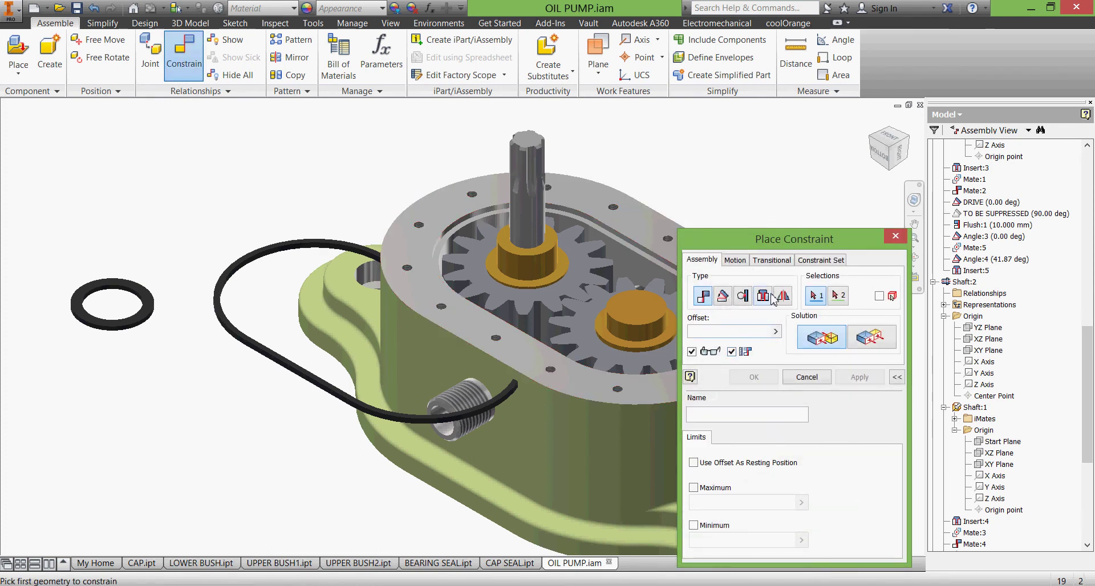
left_click(763, 295)
scroll(148, 376, "up", 3)
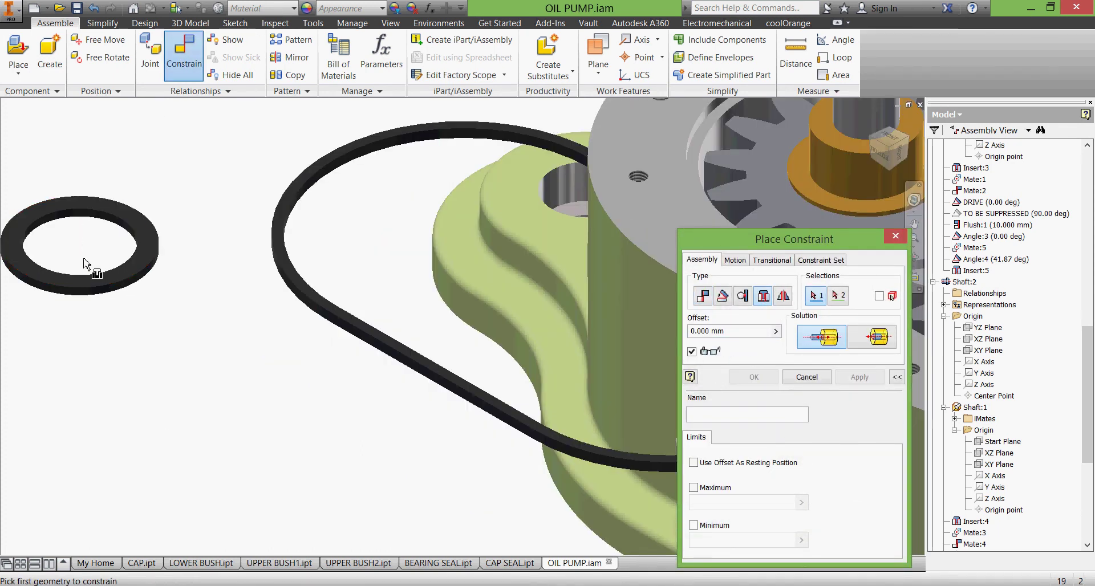
left_click(79, 226)
scroll(122, 371, "down", 3)
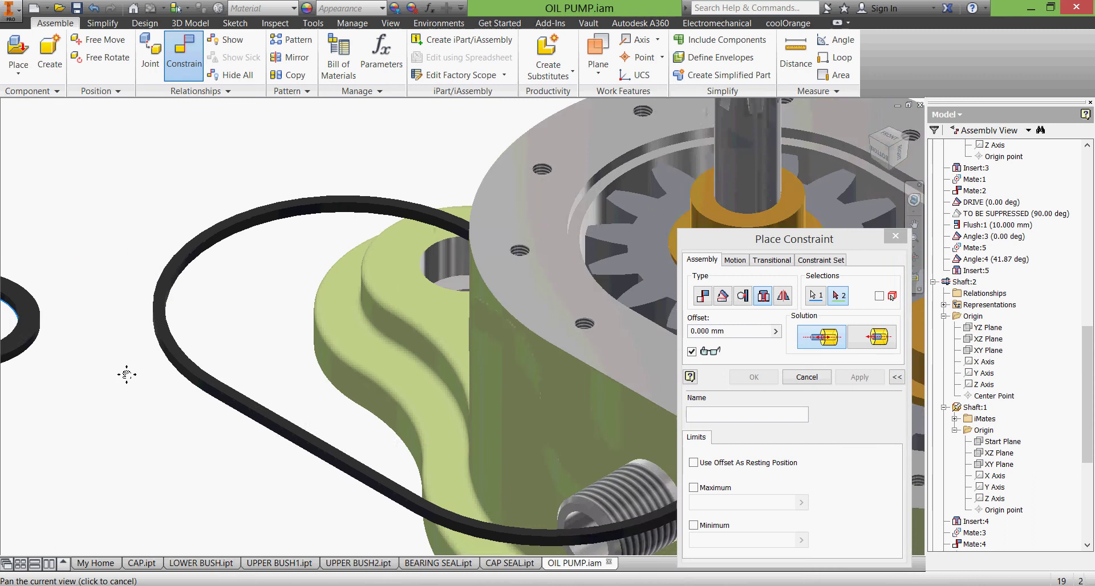
scroll(142, 391, "up", 3)
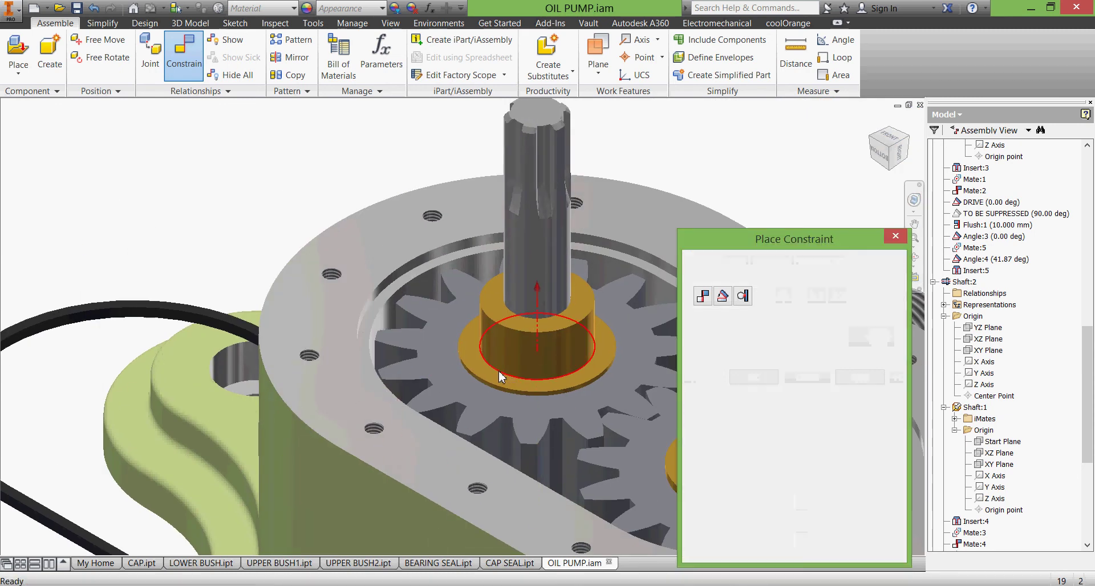
left_click(858, 382)
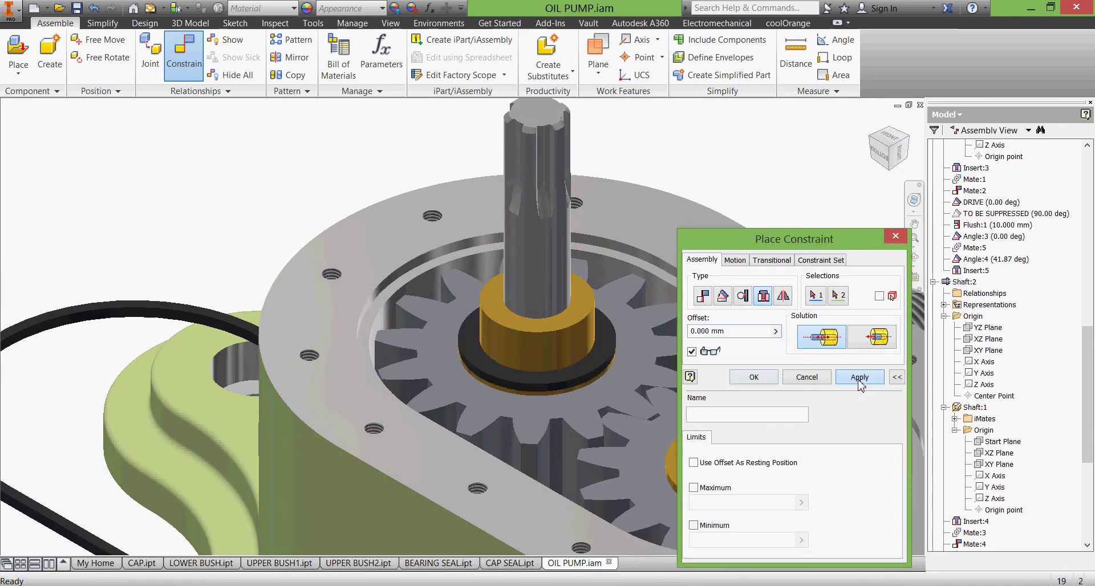
Insert-constrain the oval cap seal's edge to the housing bore edge, then lift it above
left_click(66, 337)
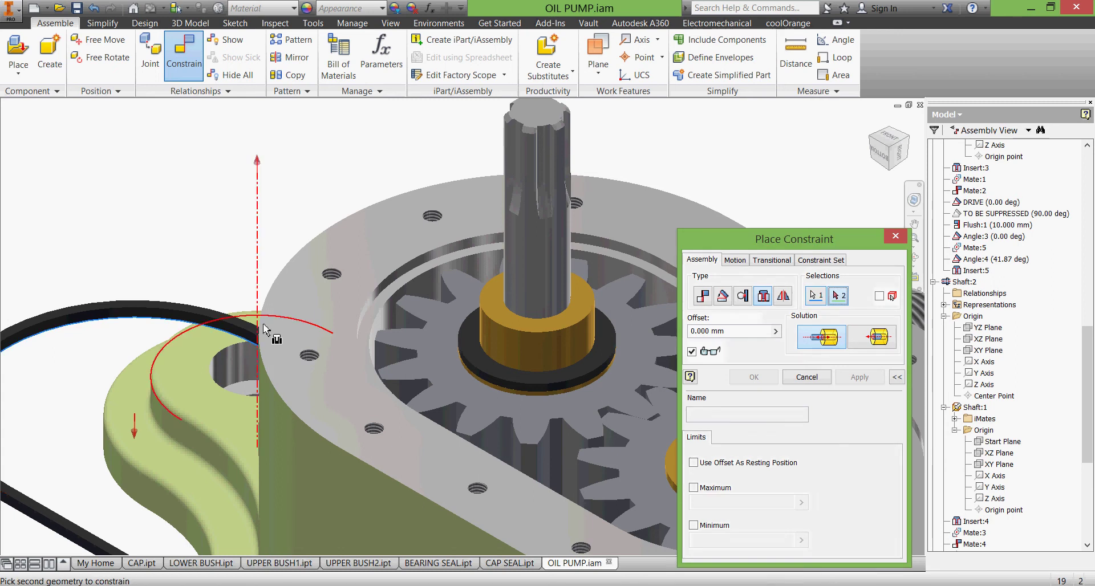
left_click(408, 275)
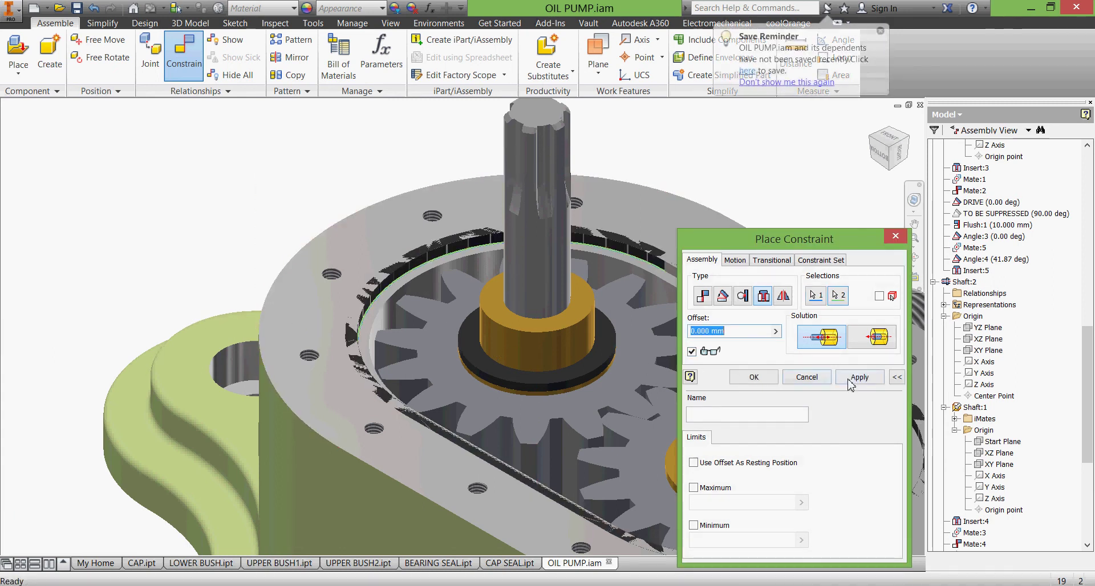
left_click(859, 377)
left_click(821, 377)
middle_click_drag(645, 309, 481, 261)
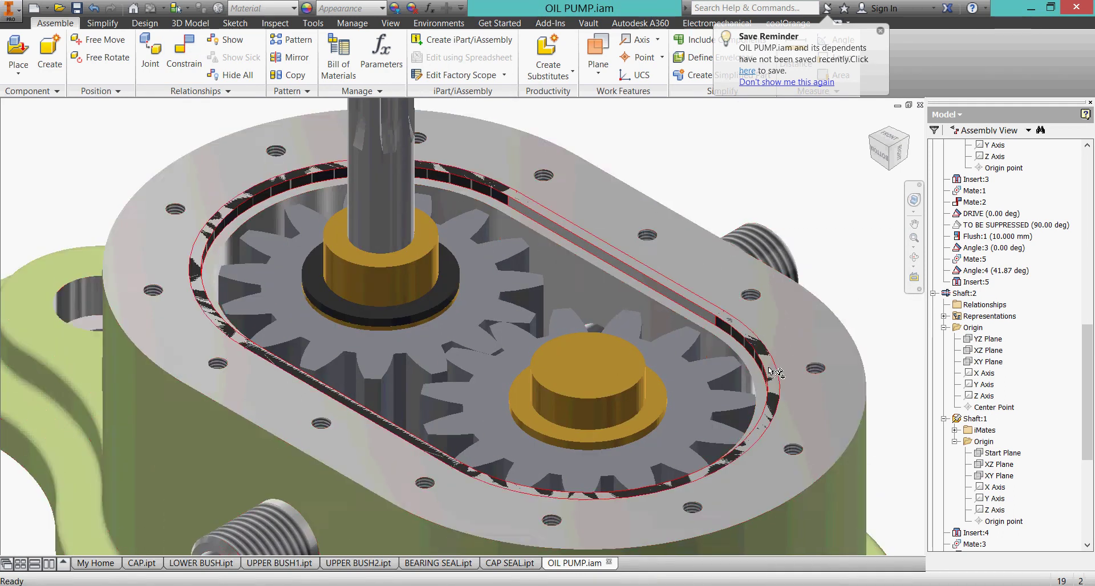
mouse_move(775, 374)
left_mouse_down()
mouse_move(774, 151)
mouse_move(774, 163)
left_mouse_up()
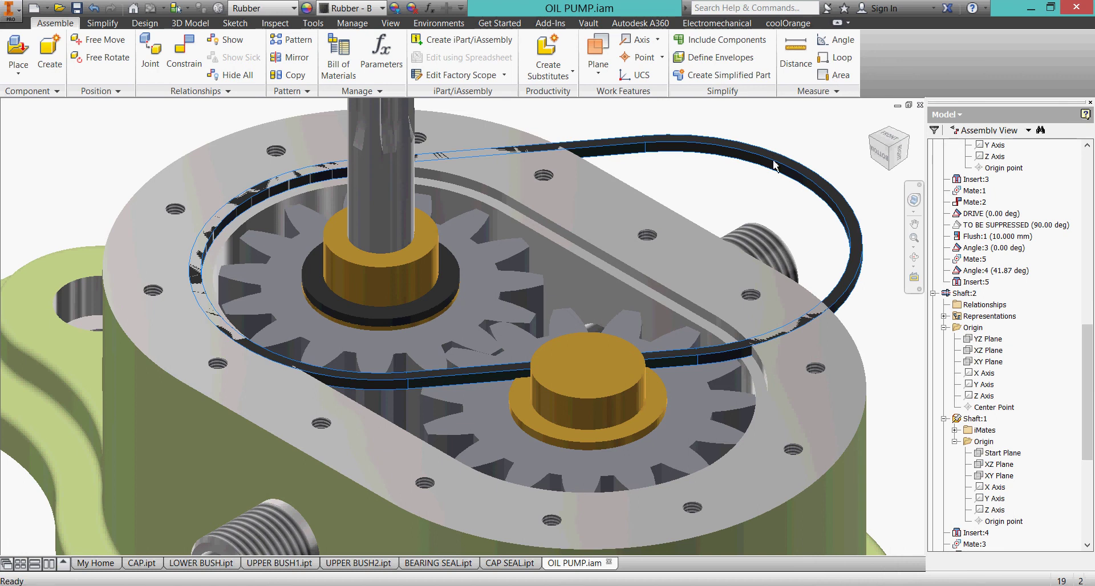
Mate the cap seal into the housing's oval groove around the gears with 0 offset
left_click(184, 57)
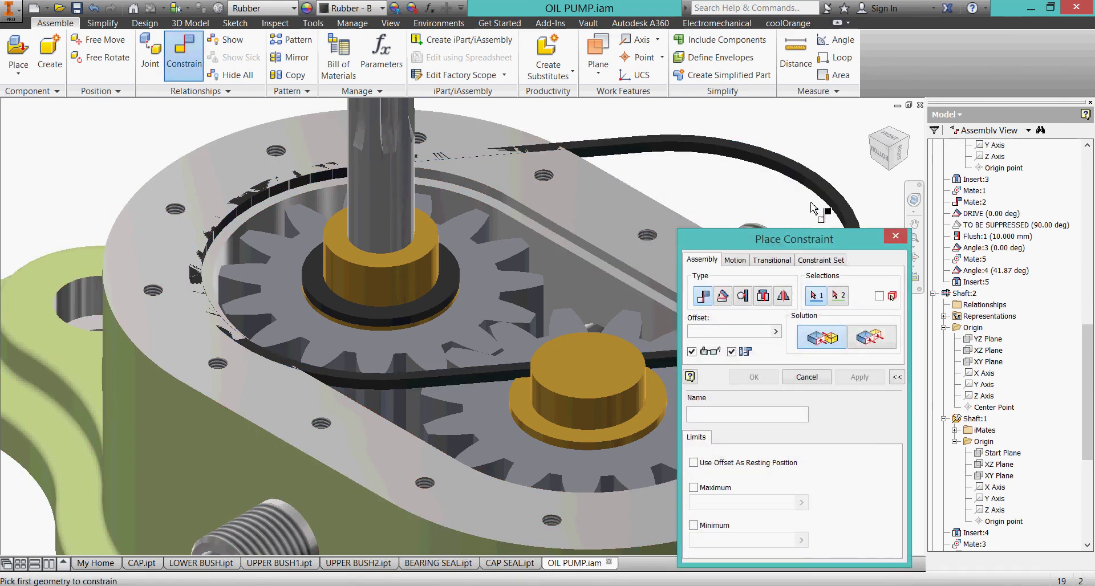
scroll(810, 211, "up", 5)
left_click(227, 313)
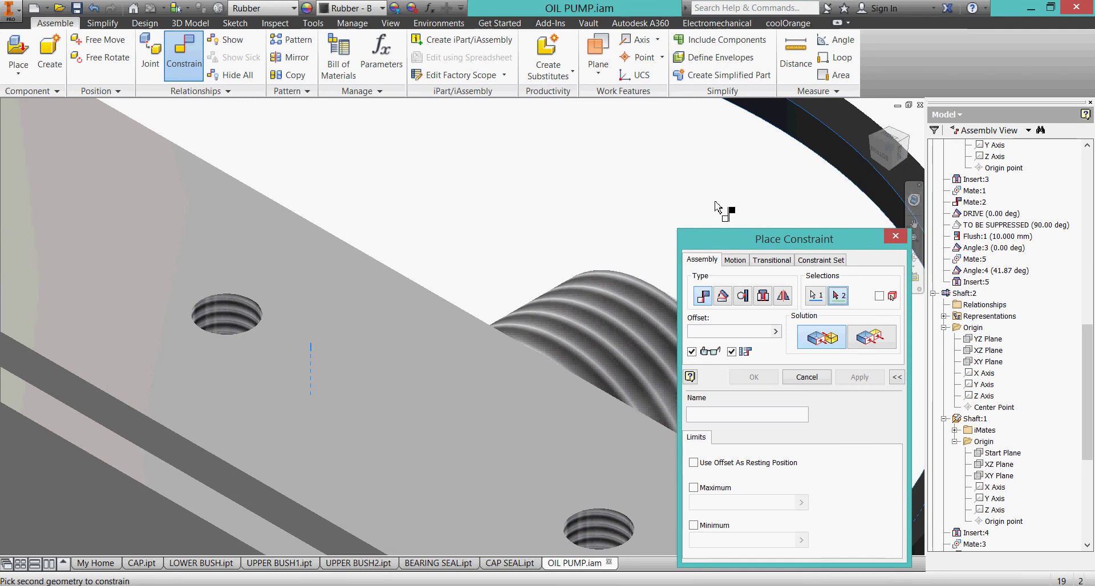
scroll(717, 208, "down", 5)
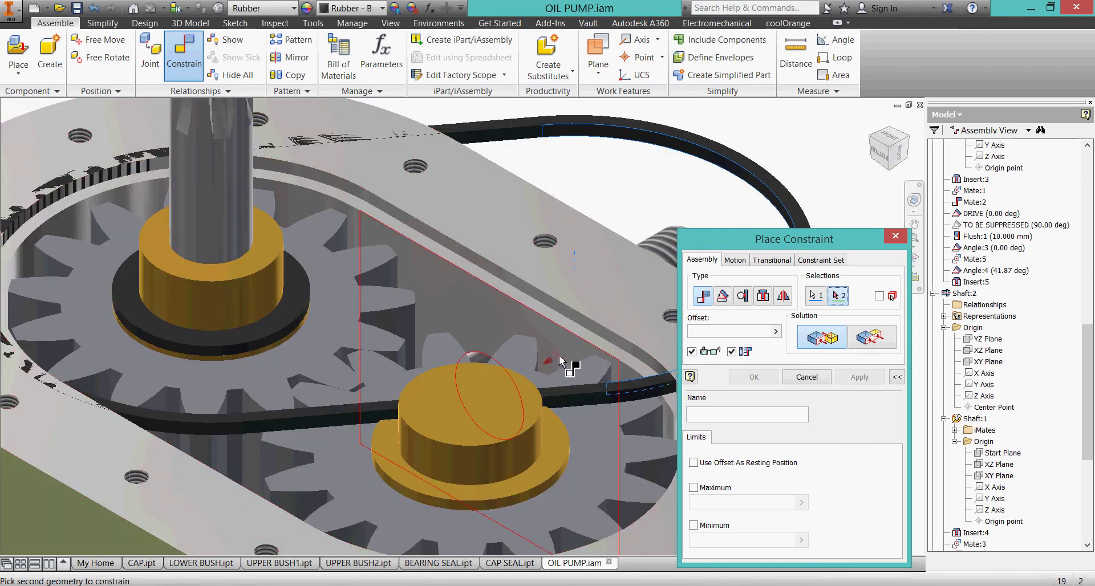
middle_click_drag(570, 364, 376, 203, "shift")
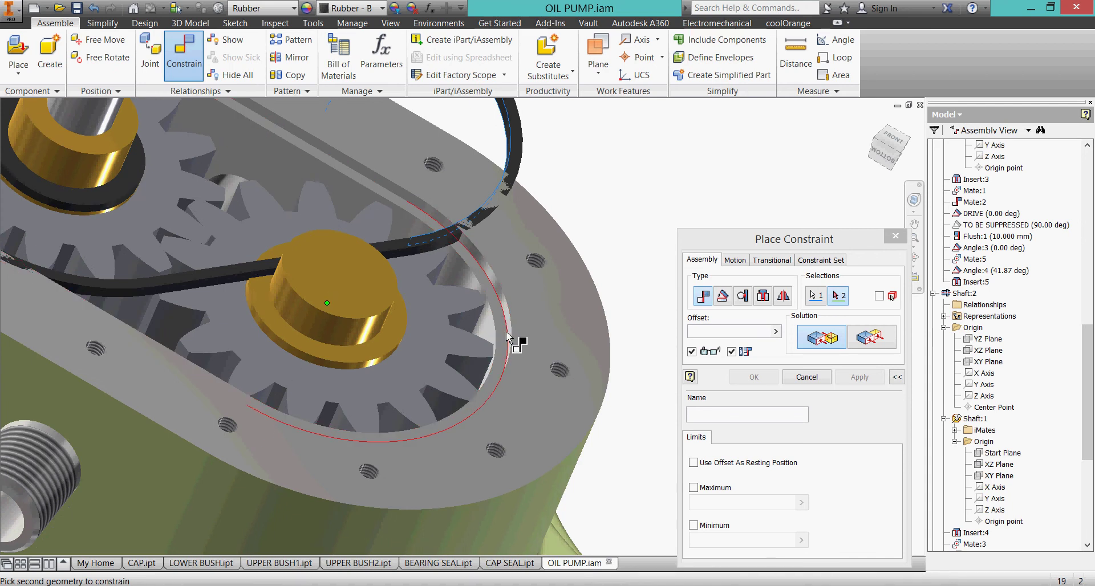
scroll(510, 336, "down", 4)
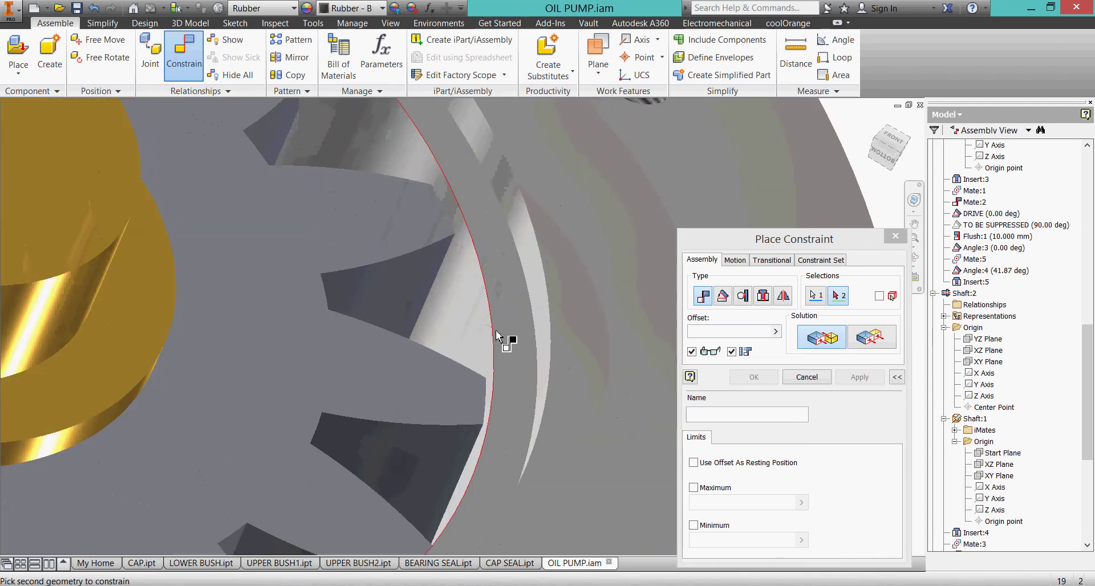
left_click(547, 327)
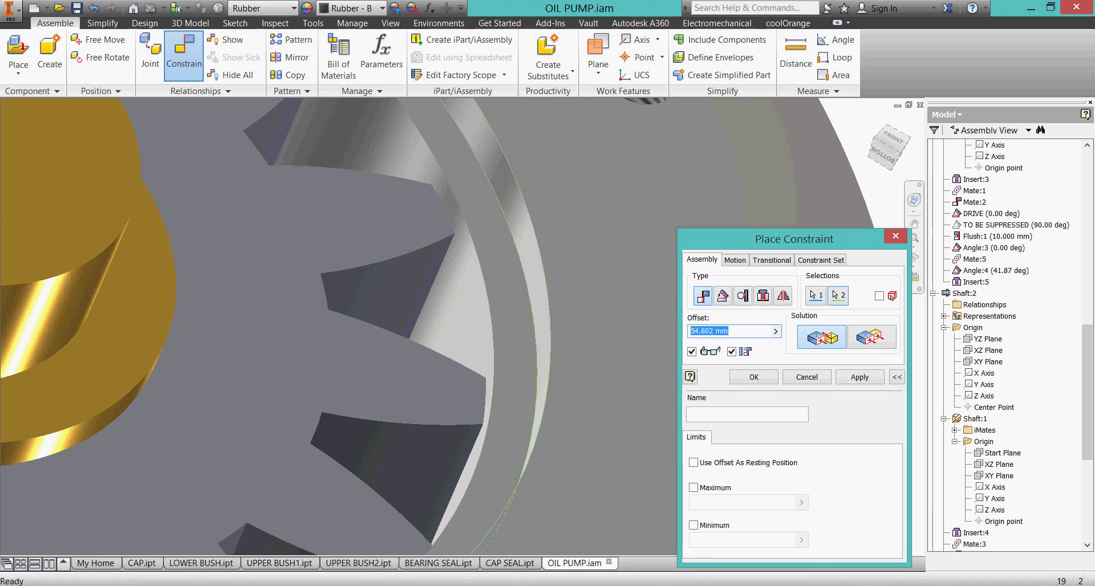
type("0")
left_click(750, 381)
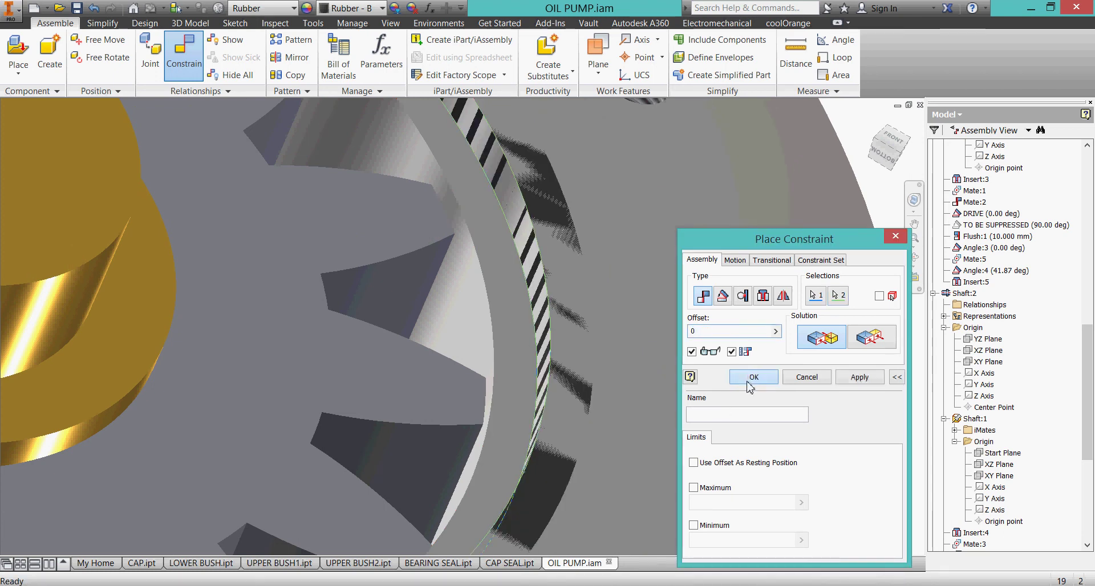
scroll(717, 367, "up", 2)
scroll(702, 362, "up", 2)
scroll(696, 355, "up", 2)
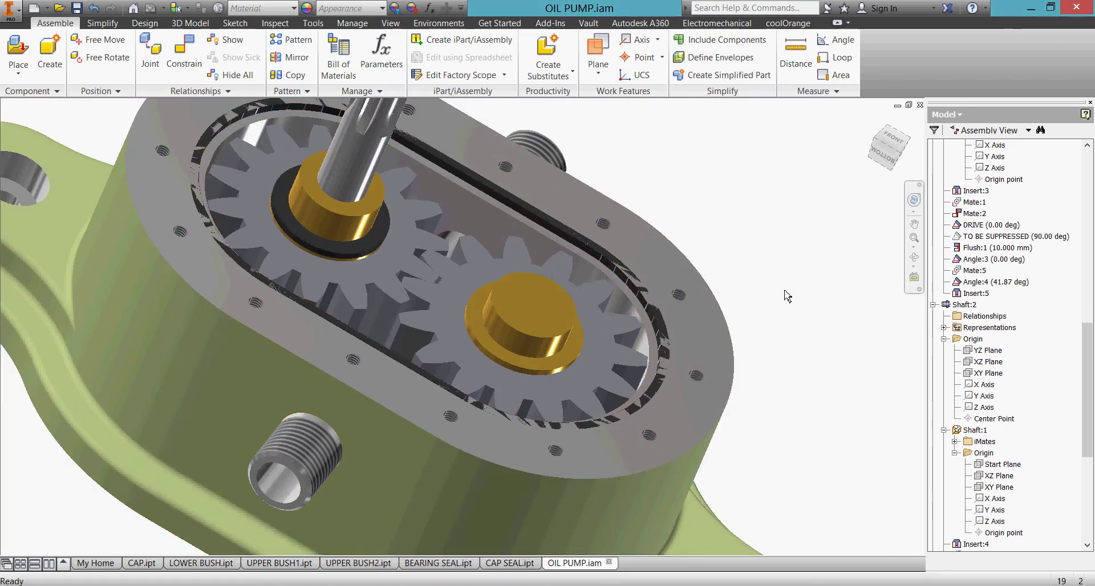
middle_click_drag(787, 296, 751, 304, "shift")
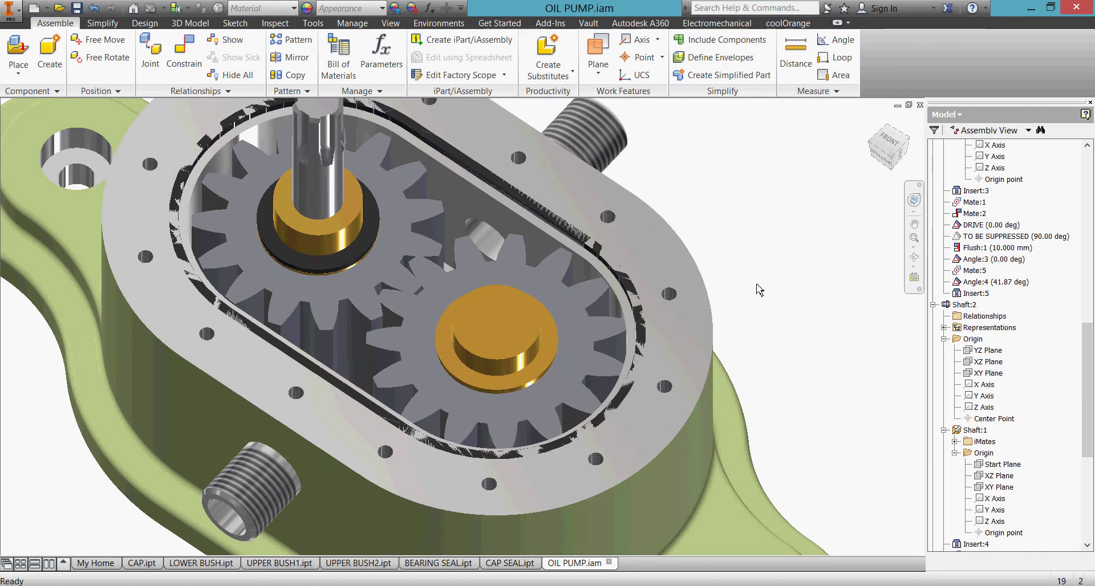
key("m")
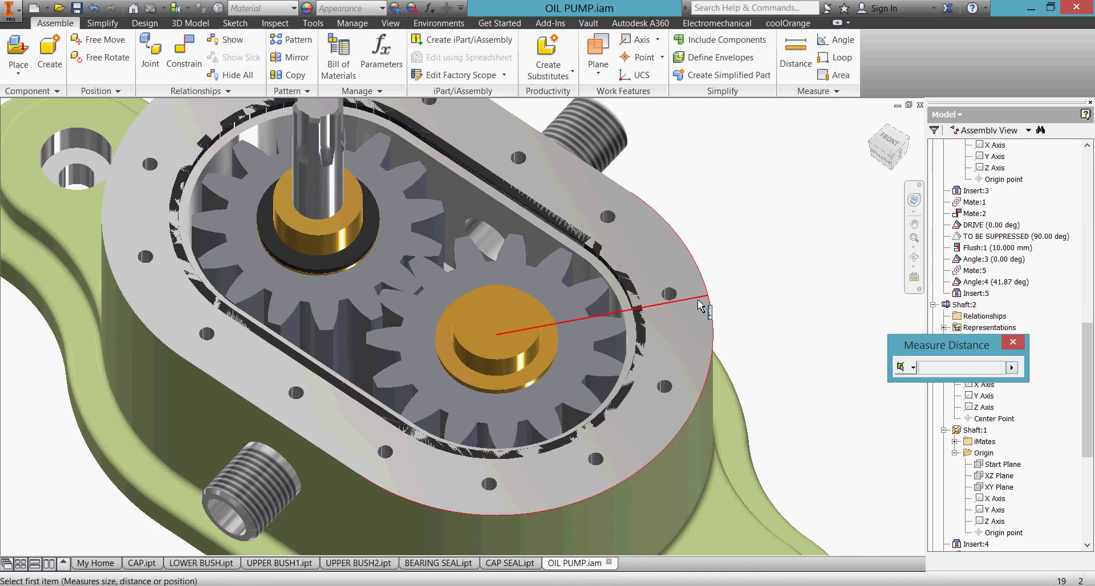
left_click(632, 348)
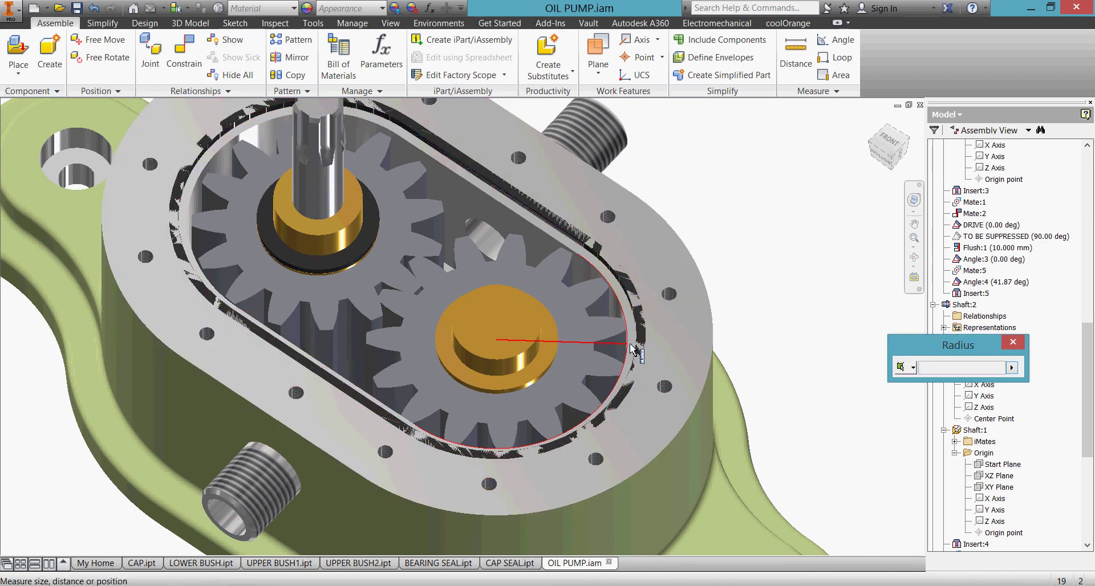
key("Escape")
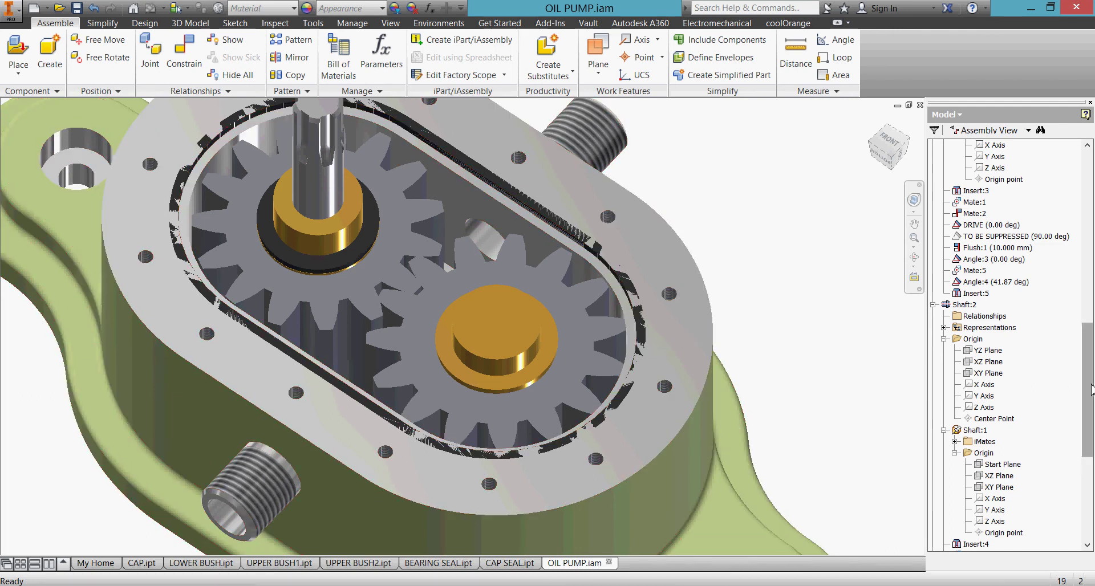
left_click_drag(1092, 390, 1092, 472)
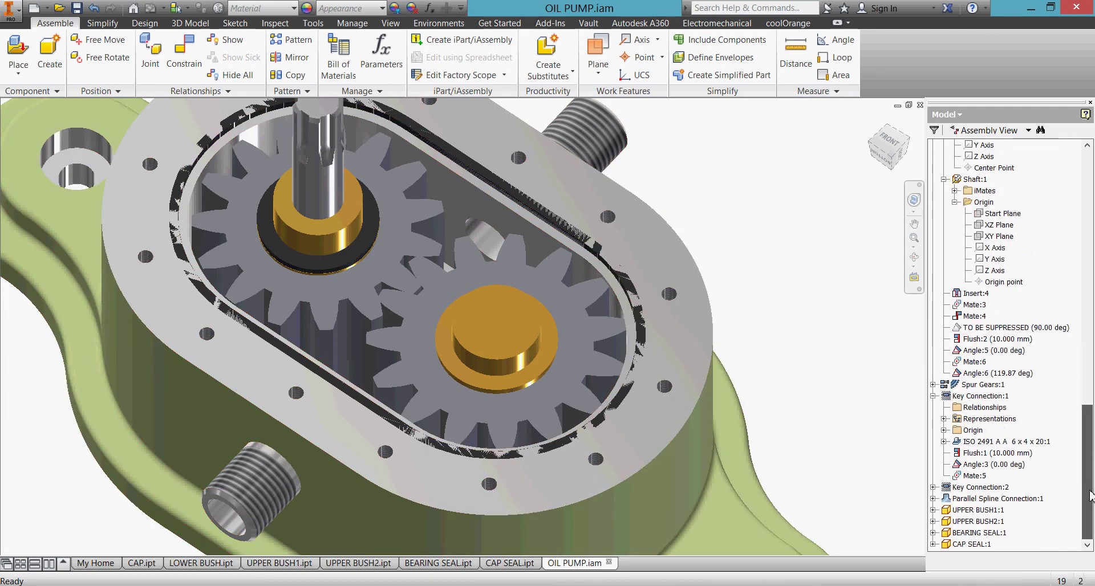
left_click(972, 544)
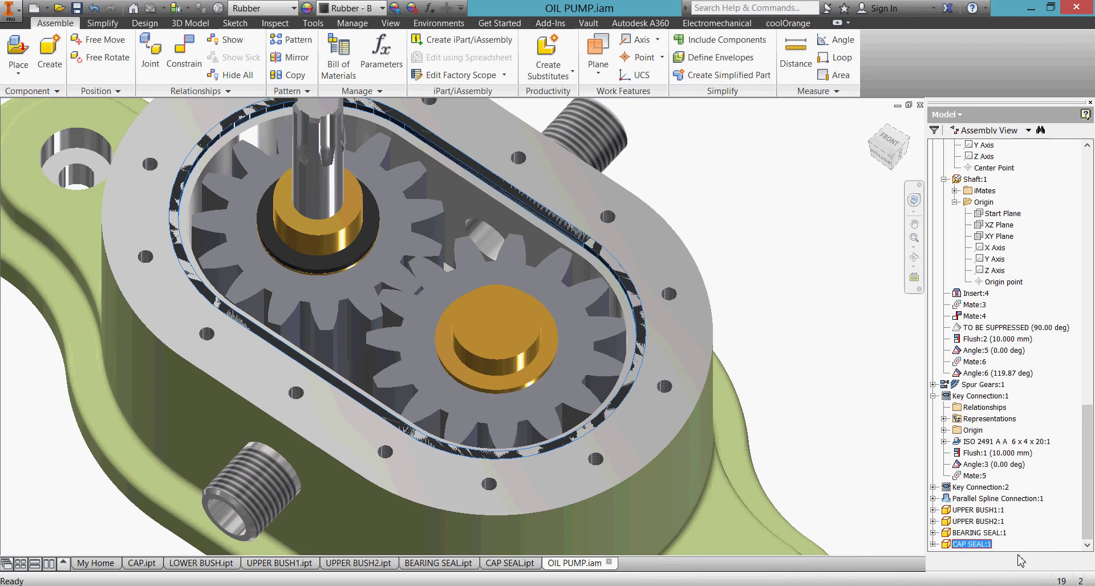
Open the CAP SEAL part and show Sketch1's 37.5 radius from the front view
right_click(946, 551)
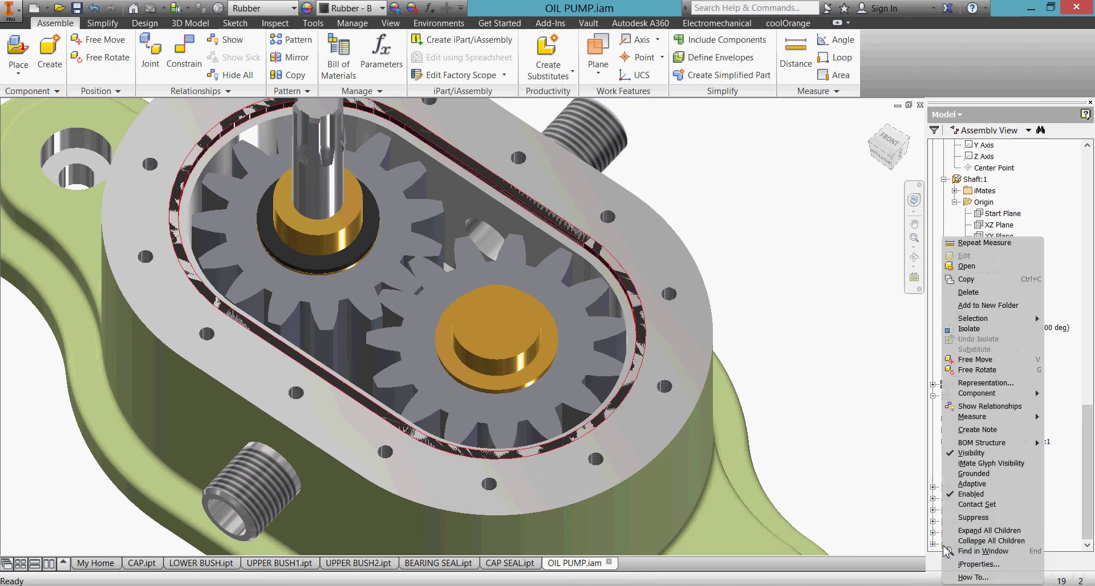
left_click(977, 273)
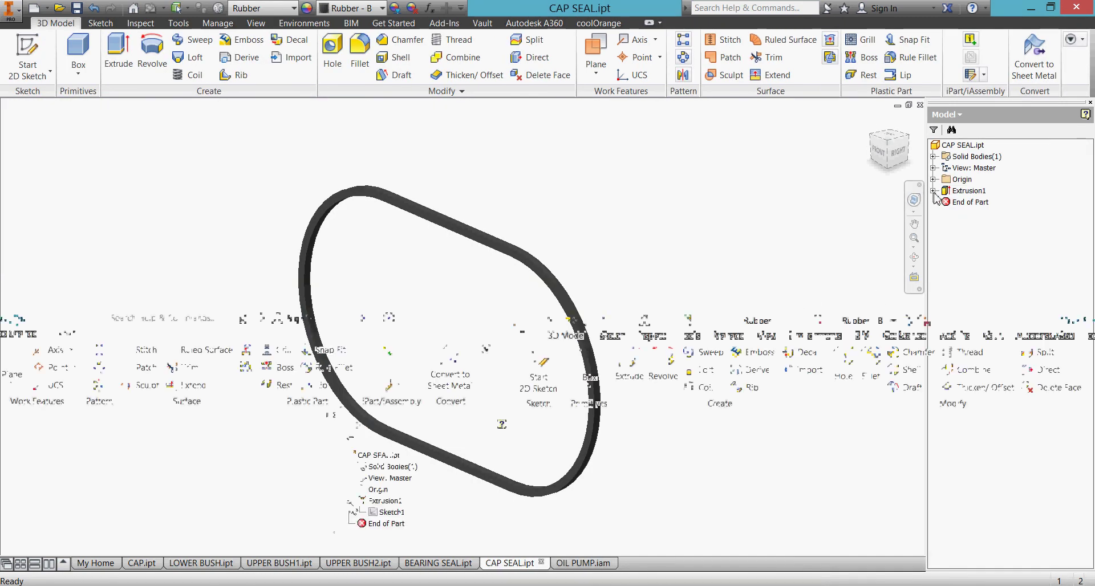
left_click(934, 191)
right_click(958, 204)
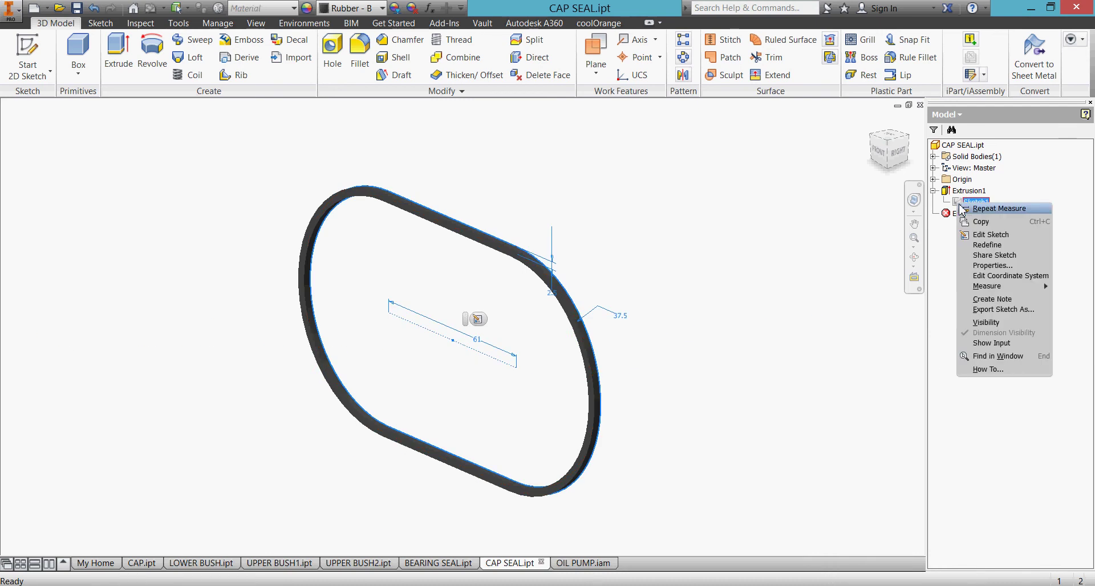
left_click(1009, 322)
left_click(877, 167)
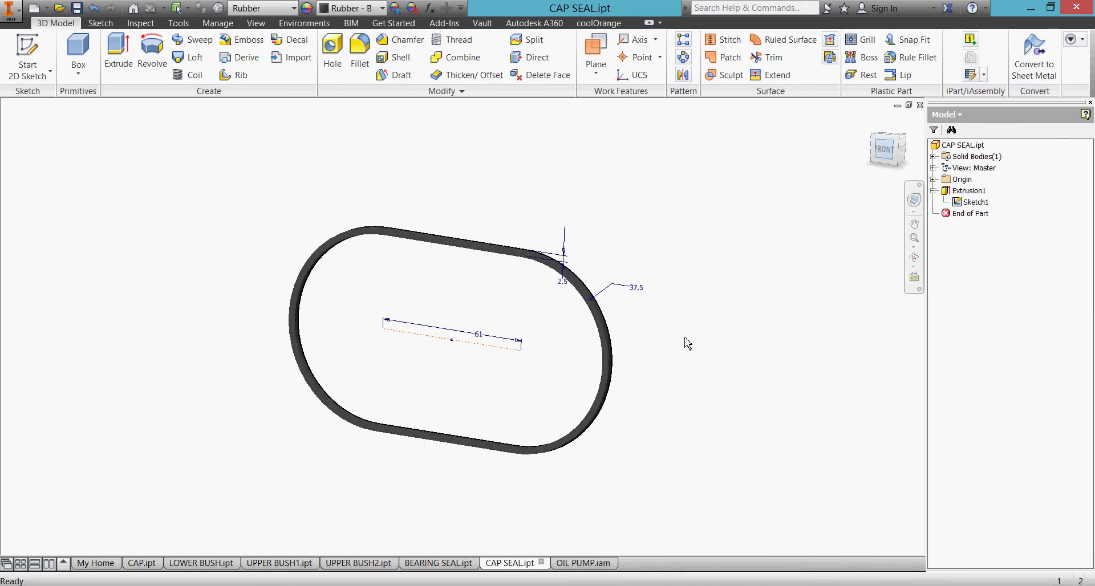
scroll(628, 305, "down", 3)
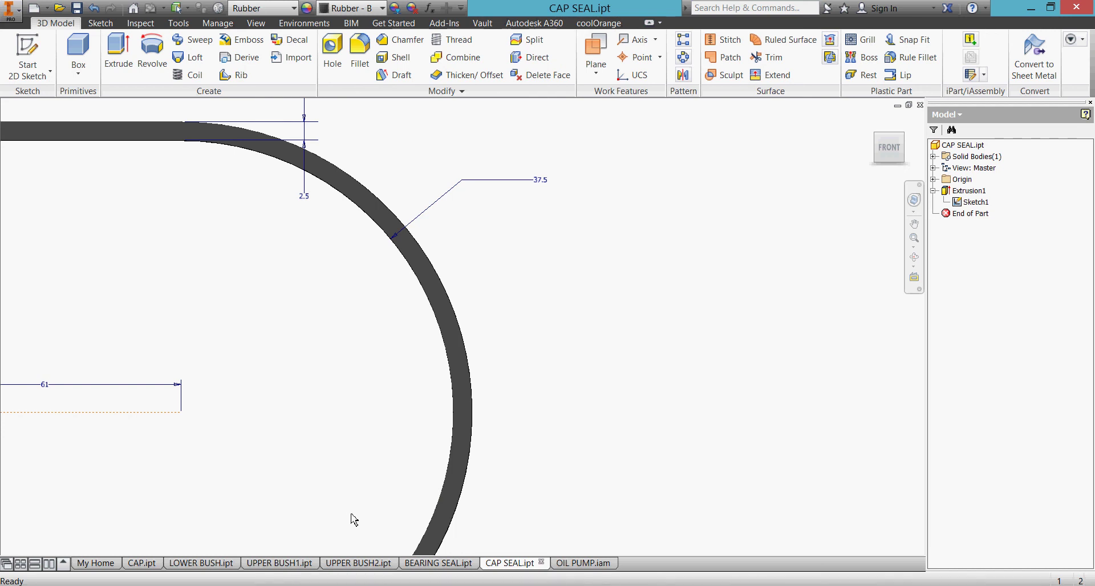
Back in the oil pump assembly, measure the housing's inner recess edge: radius 35 mm
left_click(583, 563)
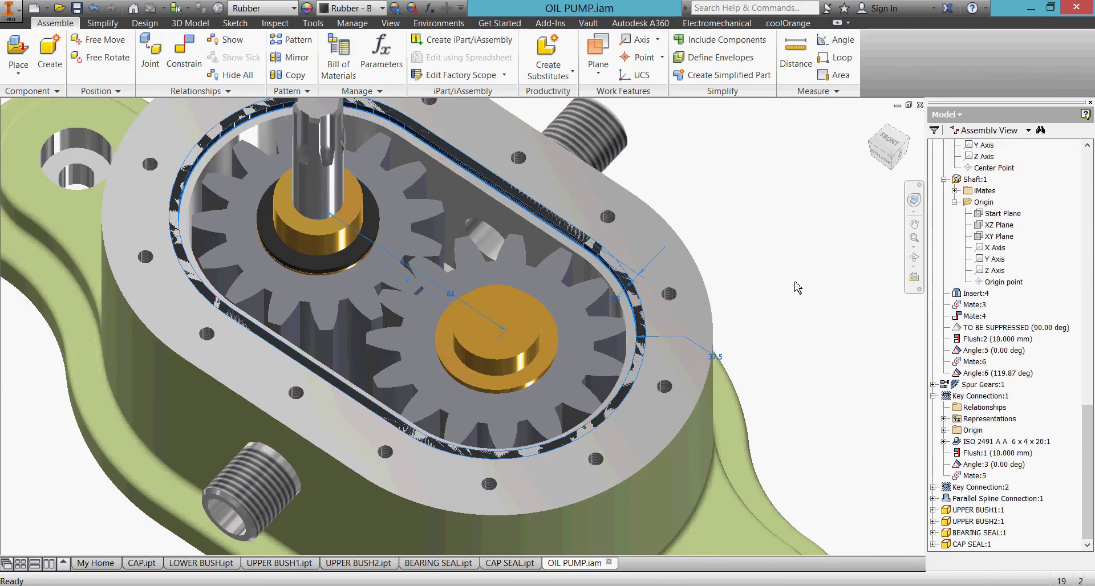
left_click(799, 287)
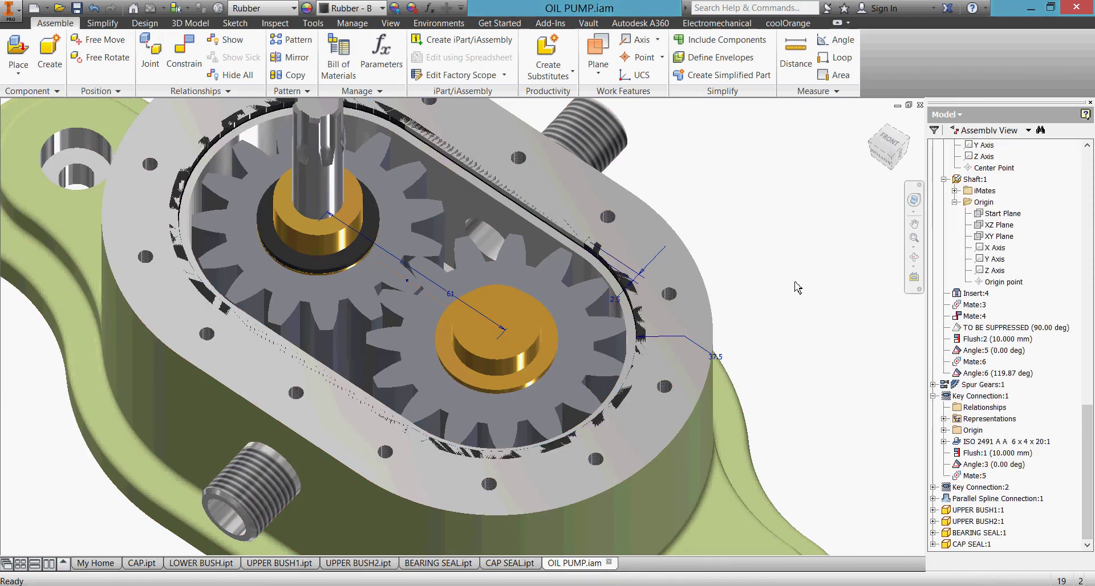
key("m")
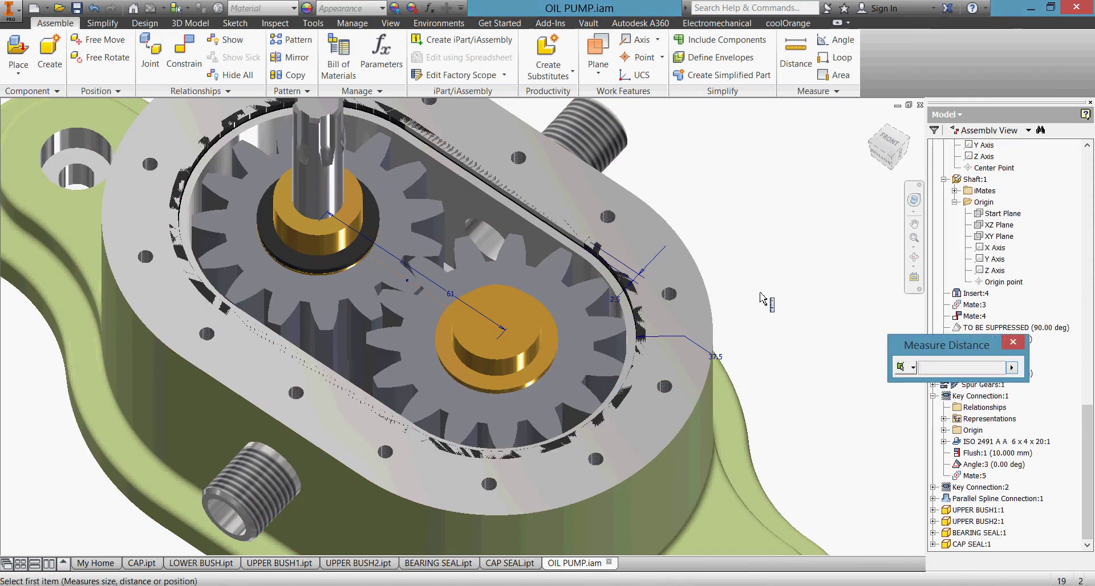
left_click(604, 282)
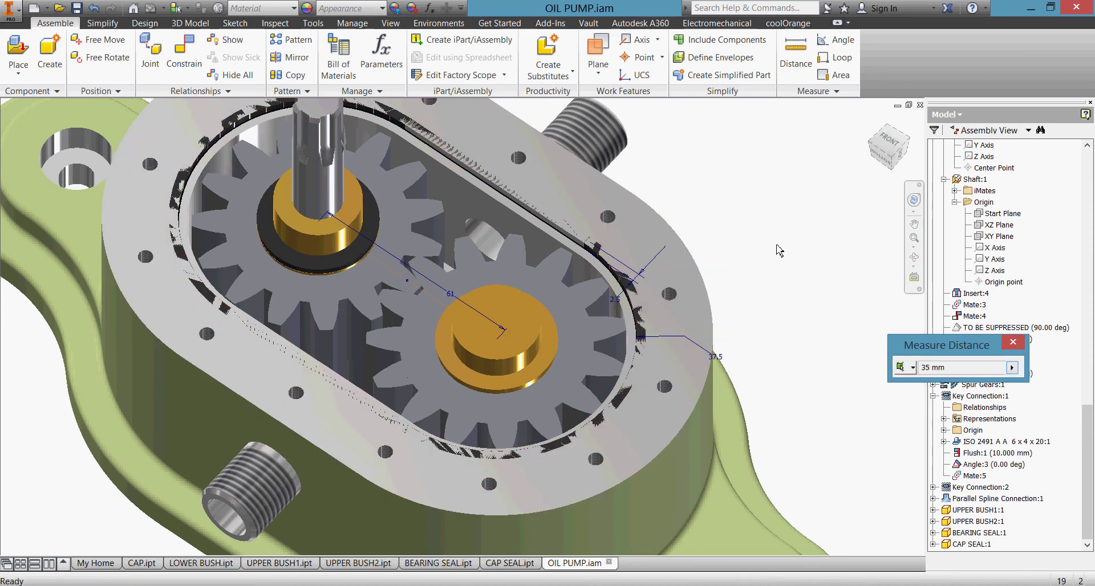
key("Escape")
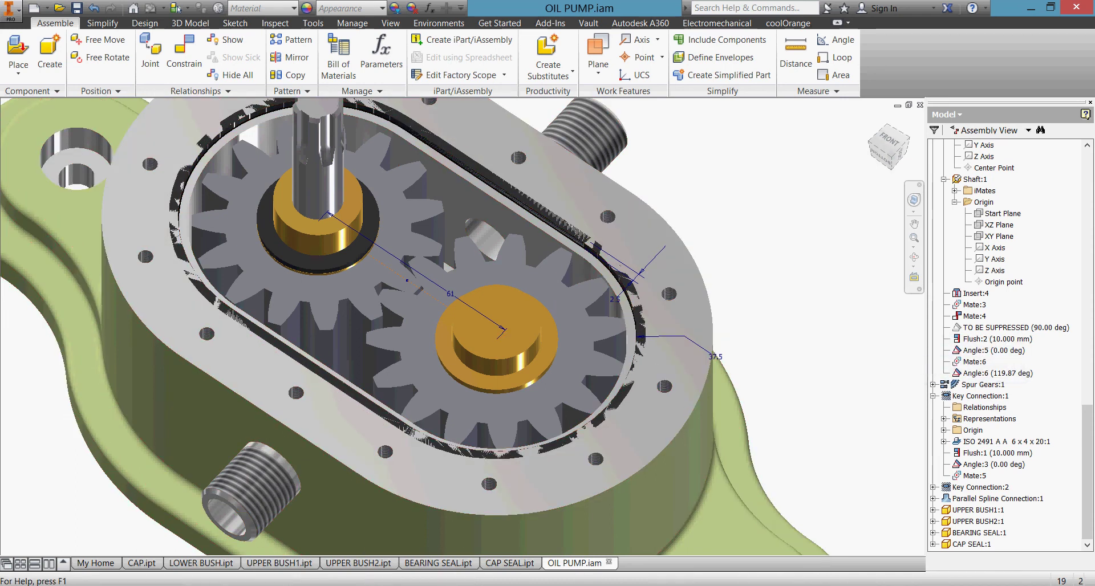
mouse_move(575, 563)
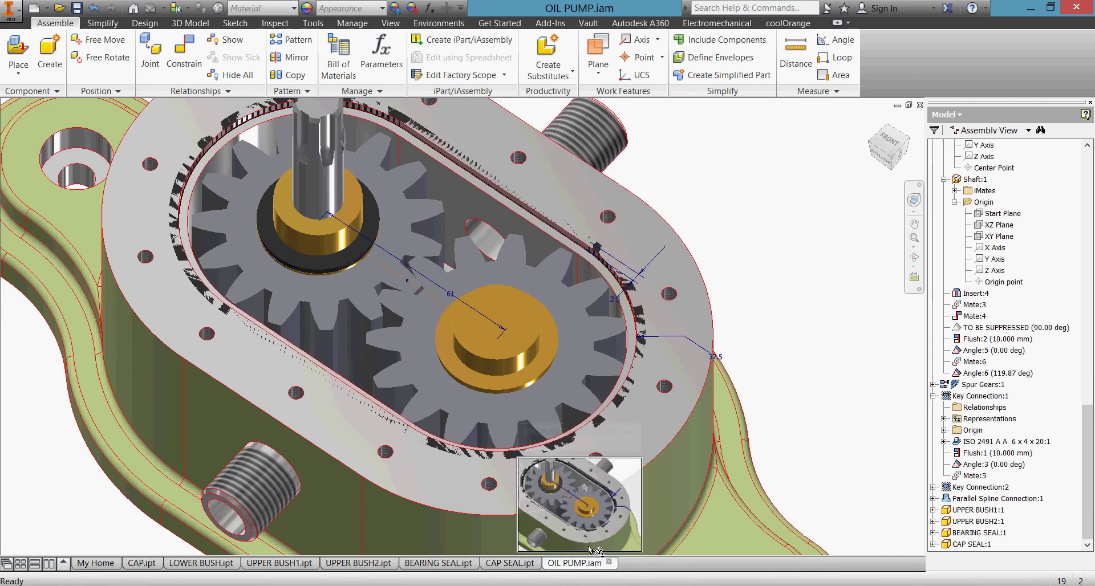
In CAP SEAL.ipt, change the seal's 37.5 radius dimension to 35 and update the part
left_click(522, 564)
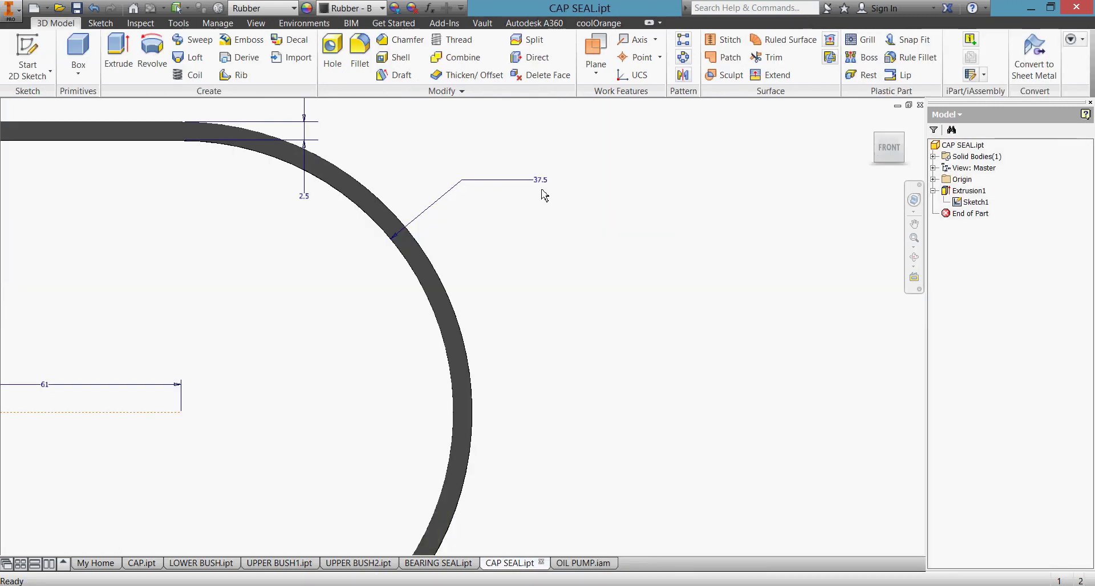
left_click(545, 192)
type("35")
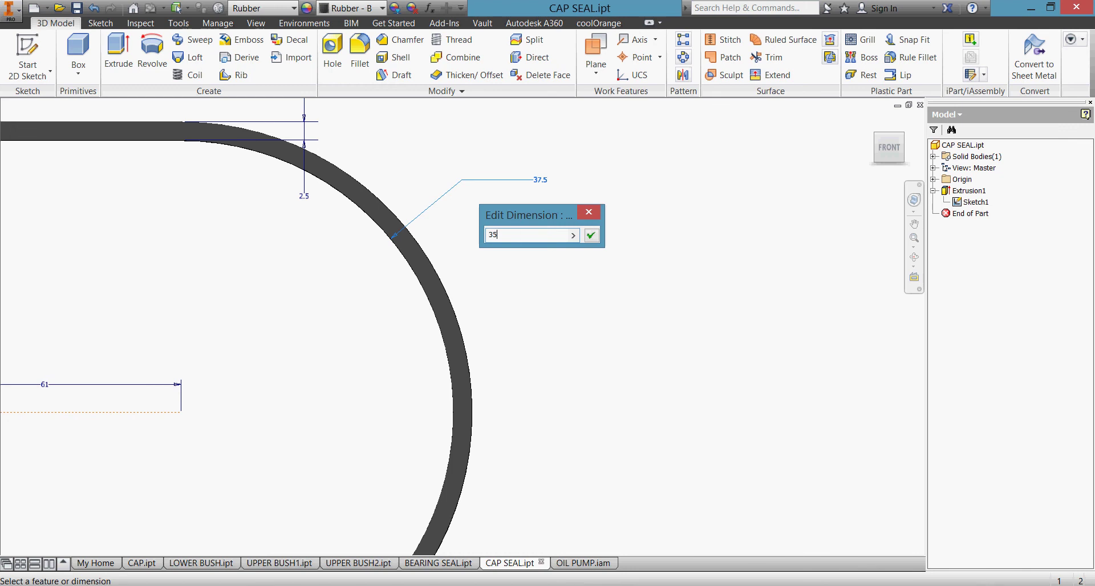
key("Return")
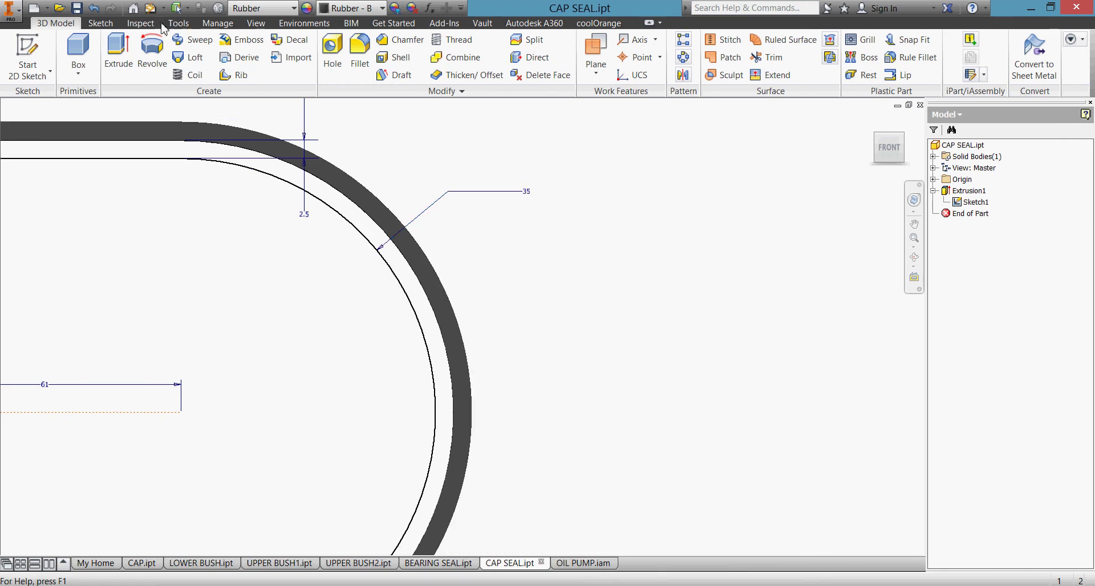
left_click(150, 8)
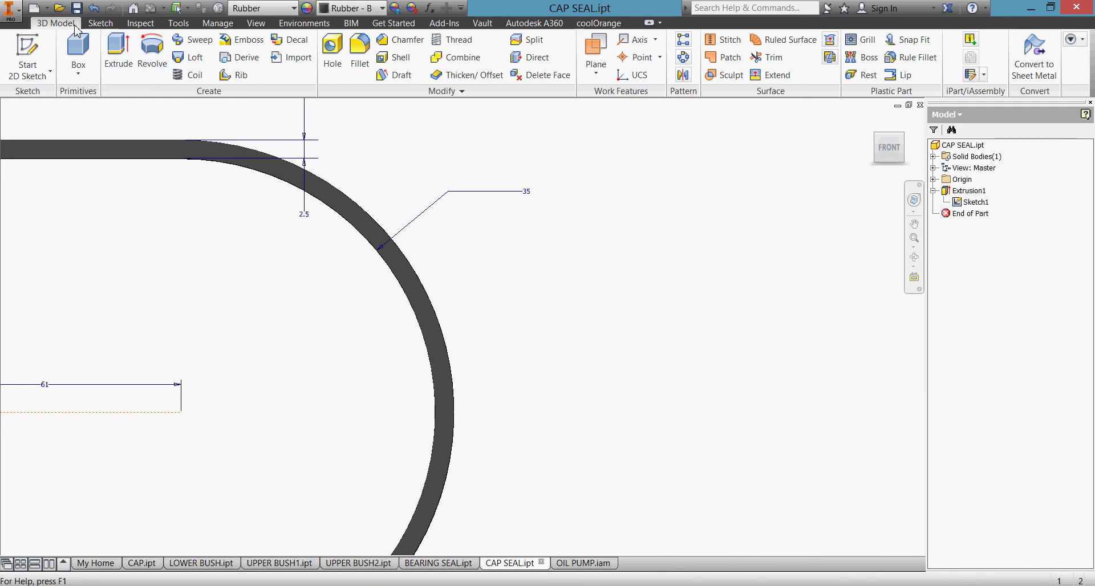
Hide the seal's Sketch1 and return to the OIL PUMP assembly
right_click(975, 204)
left_click(1029, 323)
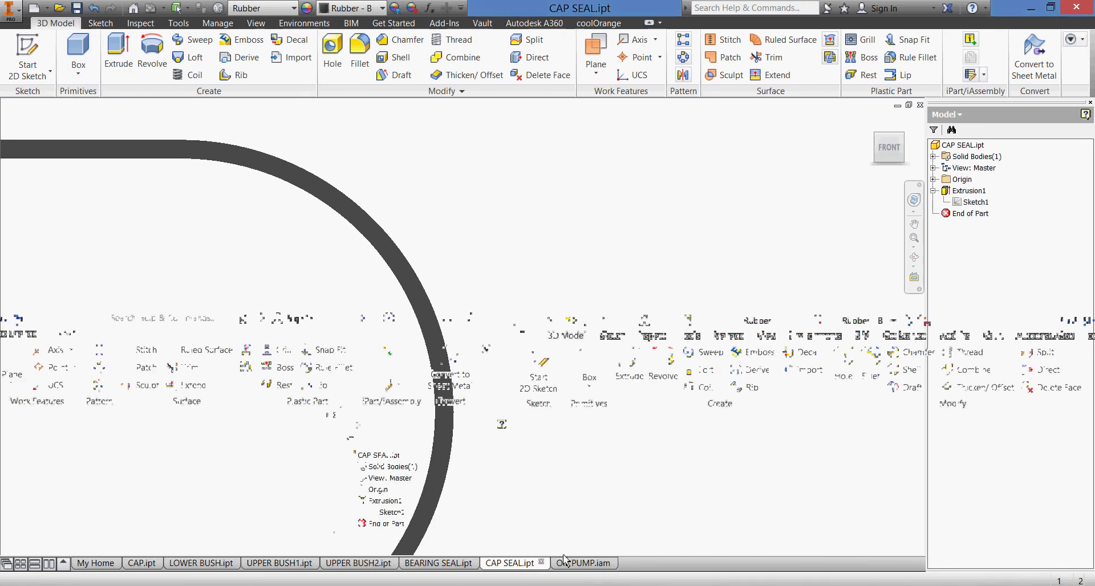
left_click(582, 563)
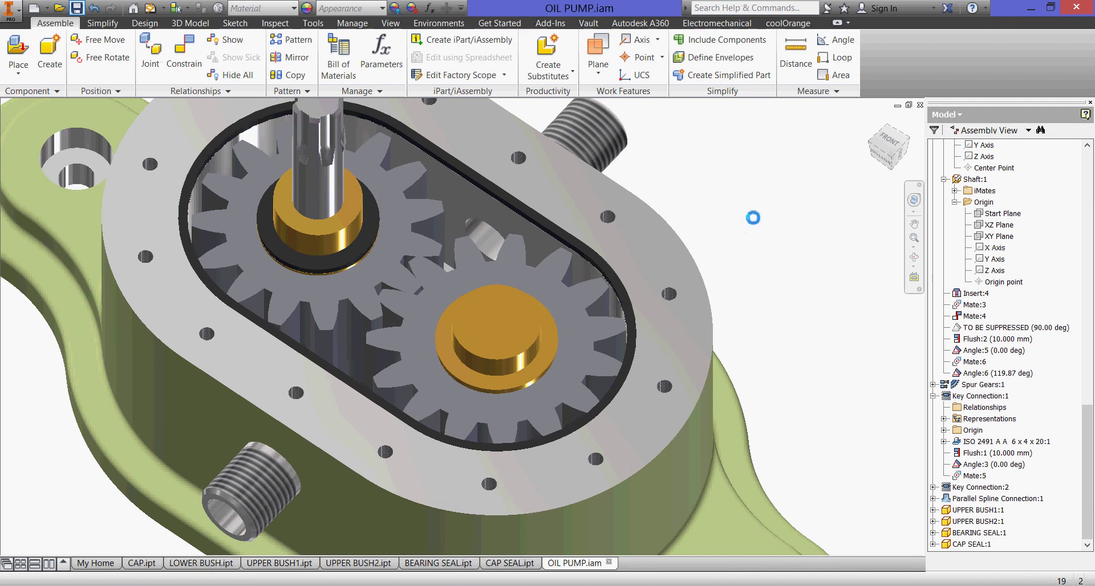
Place one instance of CAP.ipt into the oil pump assembly beside the housing
left_click(872, 122)
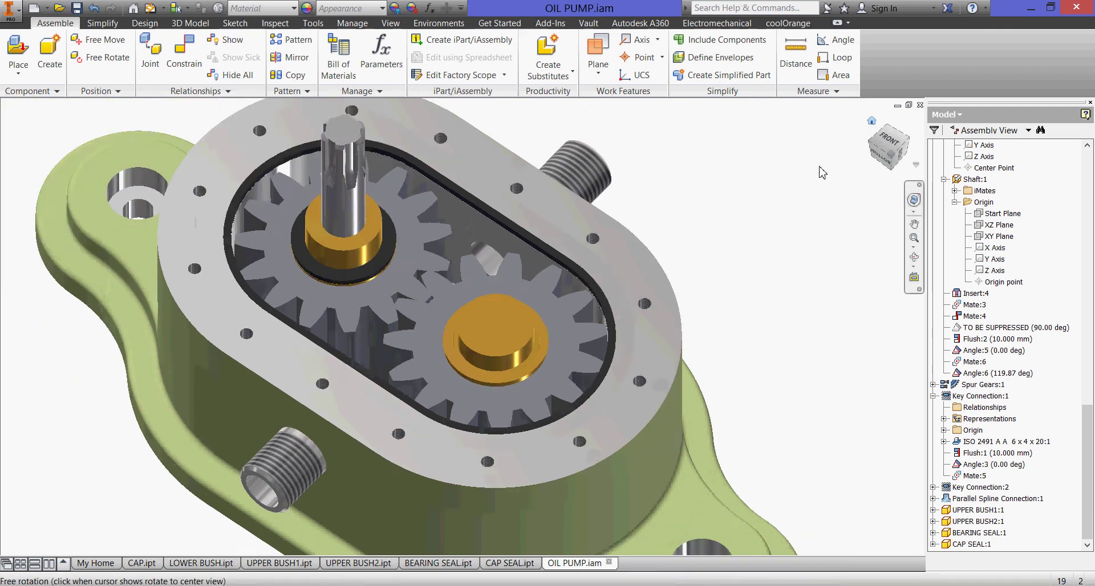
left_click(18, 55)
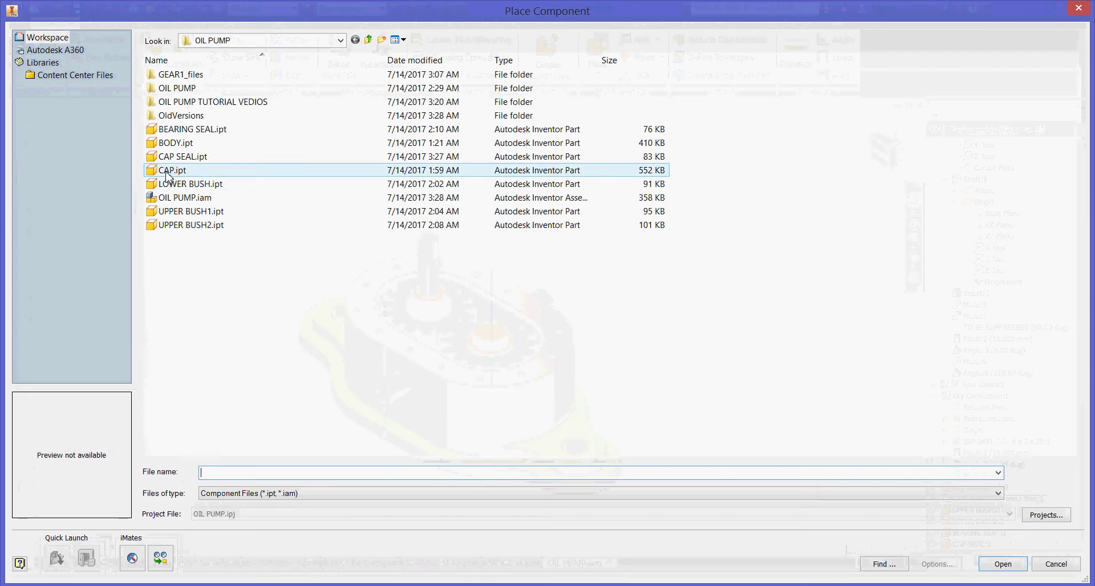
left_click(172, 170)
left_click(1019, 567)
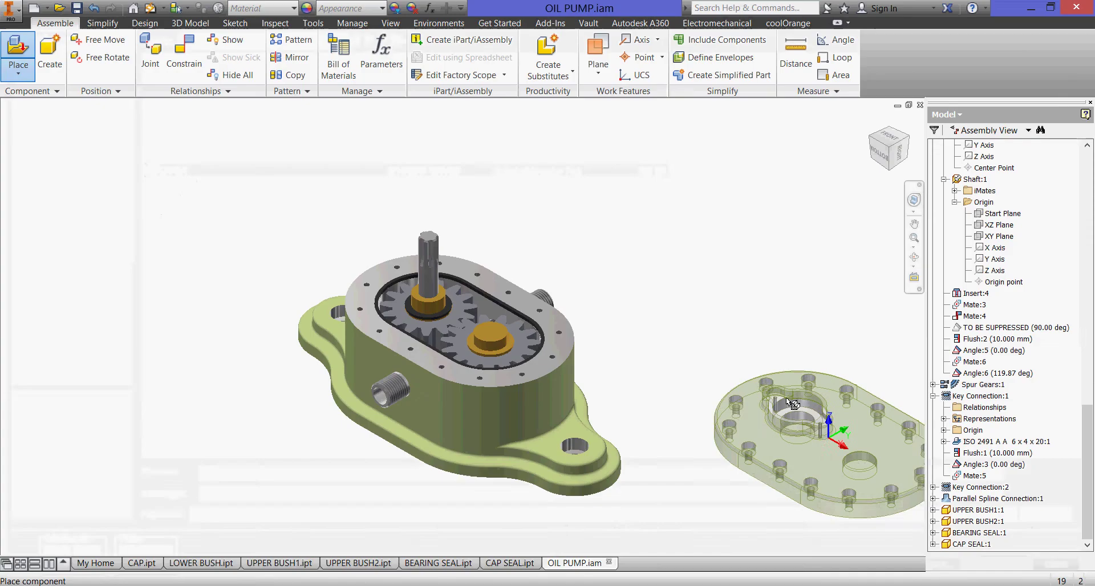
left_click(679, 325)
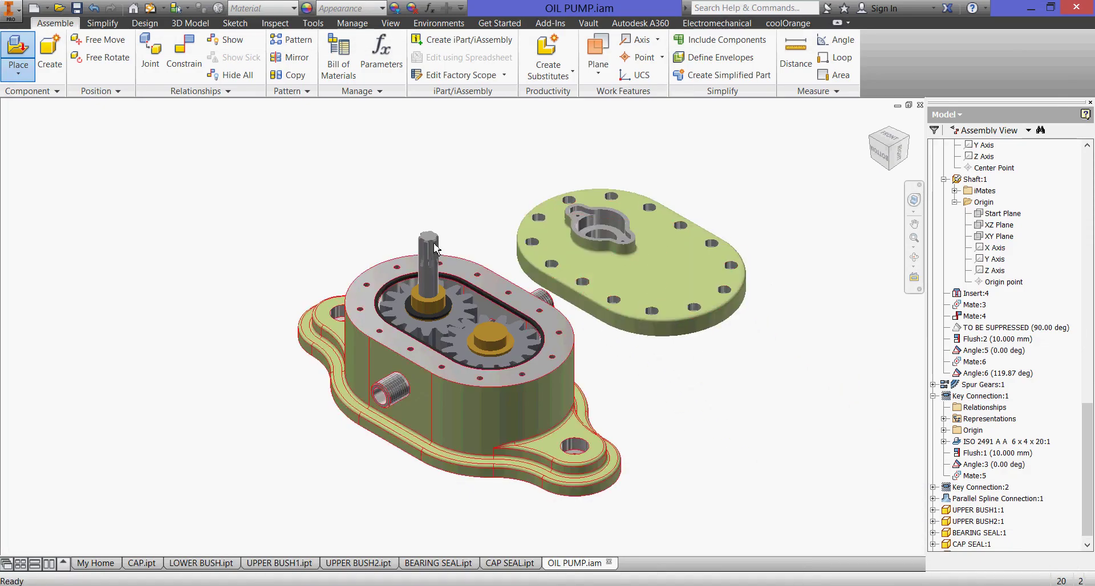
Insert-constrain the cap's bottom edge onto the housing's top edge, then test its rotation
key("c")
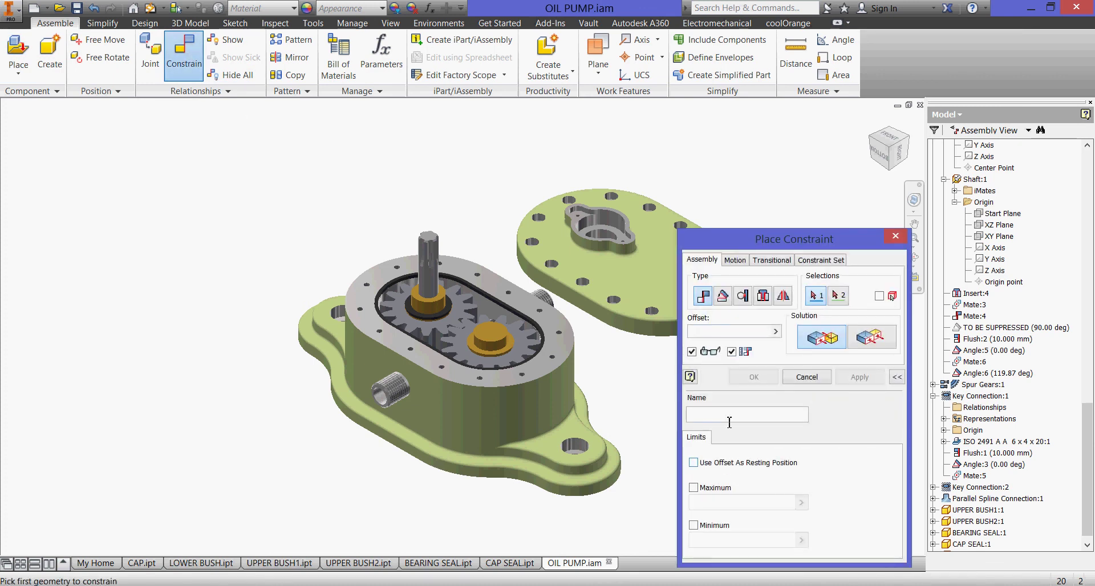
left_click_drag(767, 242, 821, 337)
left_click(817, 390)
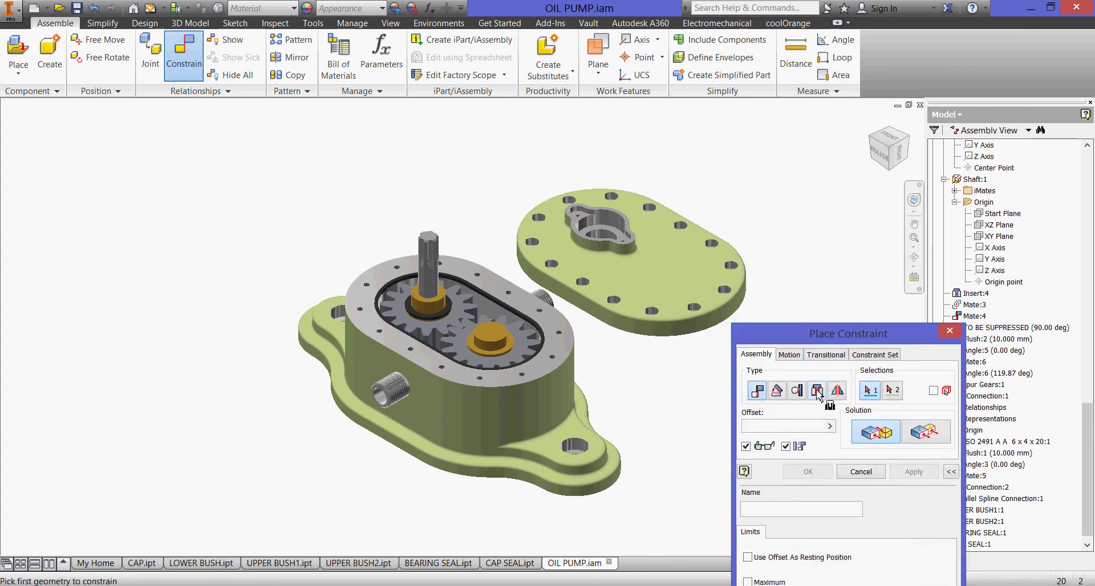
left_click(715, 331)
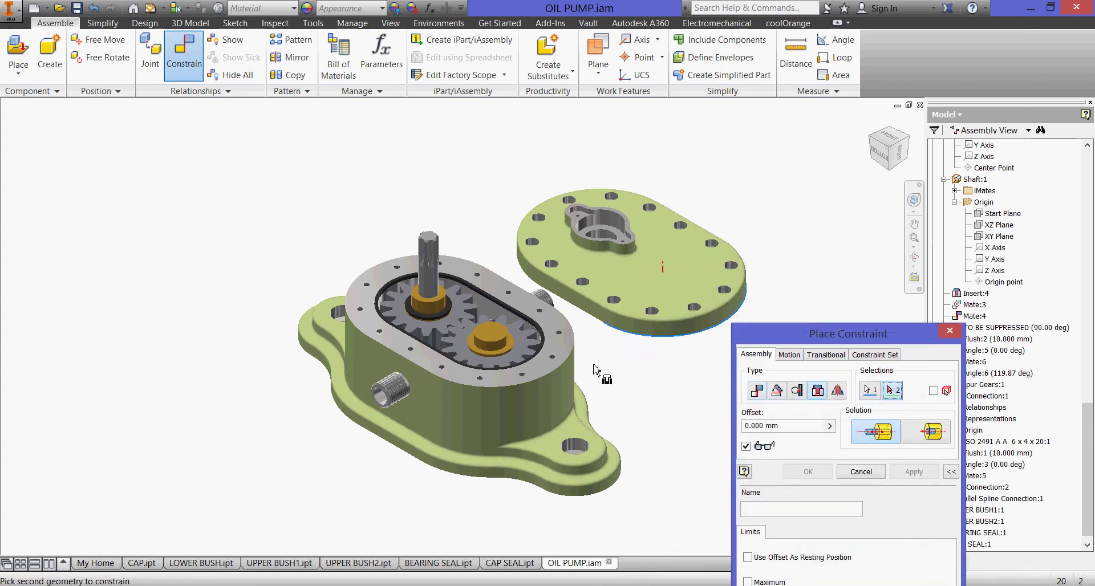
left_click(568, 358)
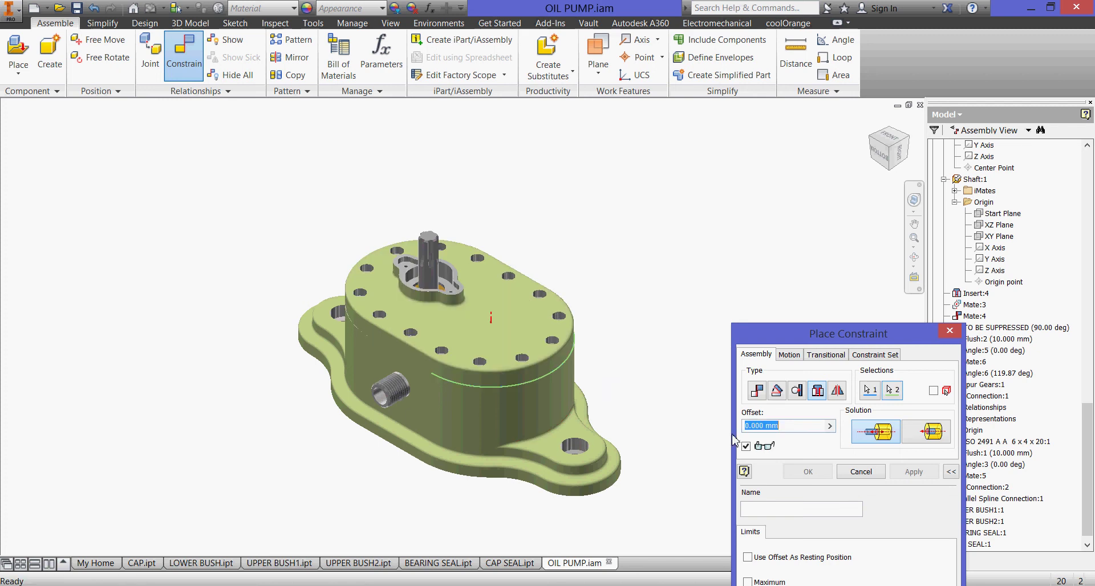
left_click(914, 472)
left_click(863, 473)
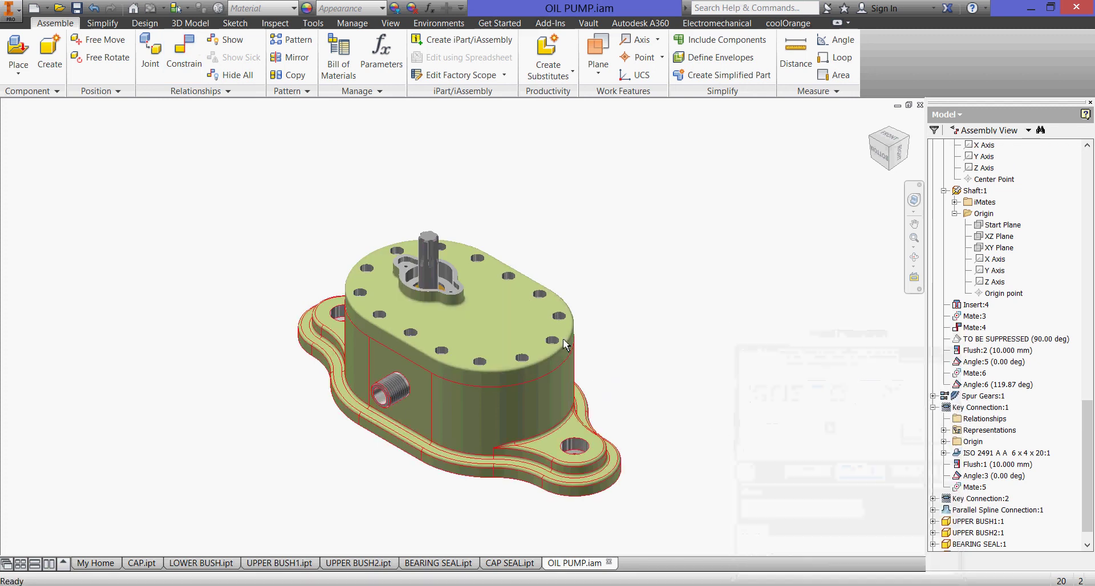
mouse_move(526, 316)
left_mouse_down()
mouse_move(551, 285)
mouse_move(421, 214)
left_mouse_up()
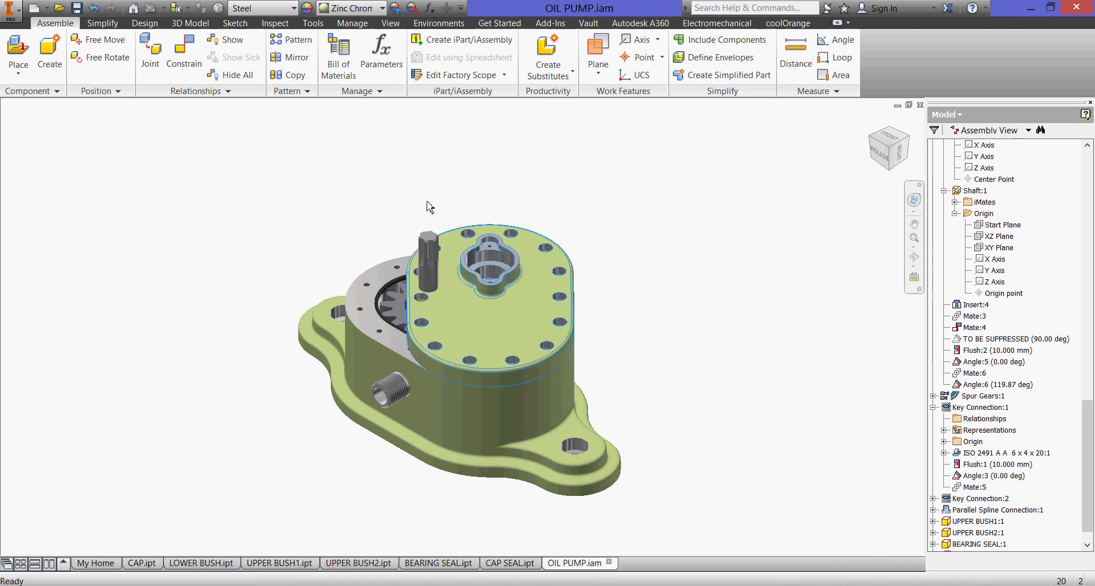
Mate the drive shaft axis to the cap's bore with 0 offset
left_click(184, 54)
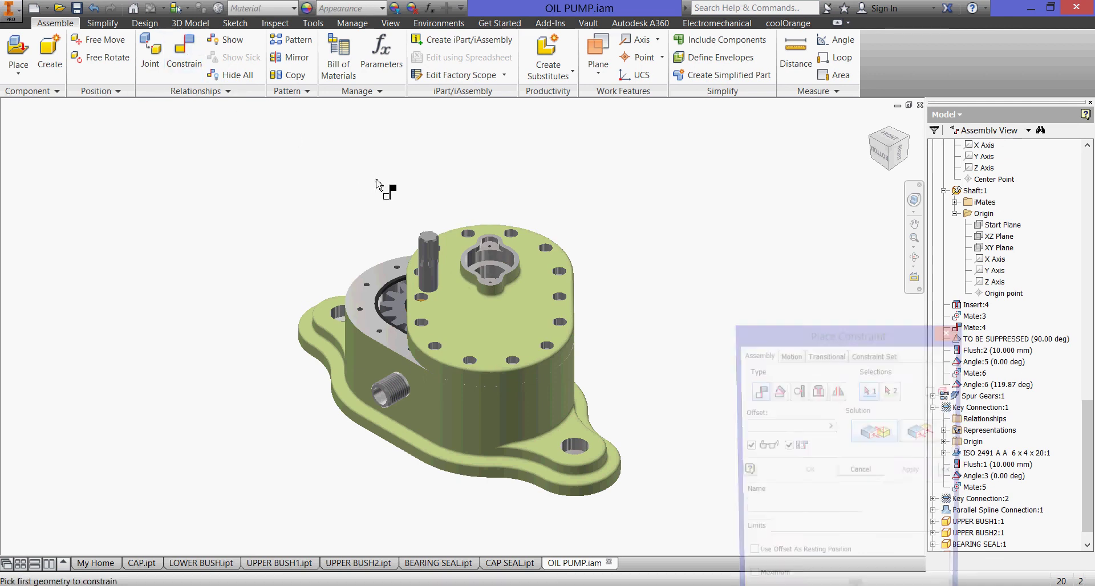
scroll(379, 188, "up", 3)
left_click(473, 382)
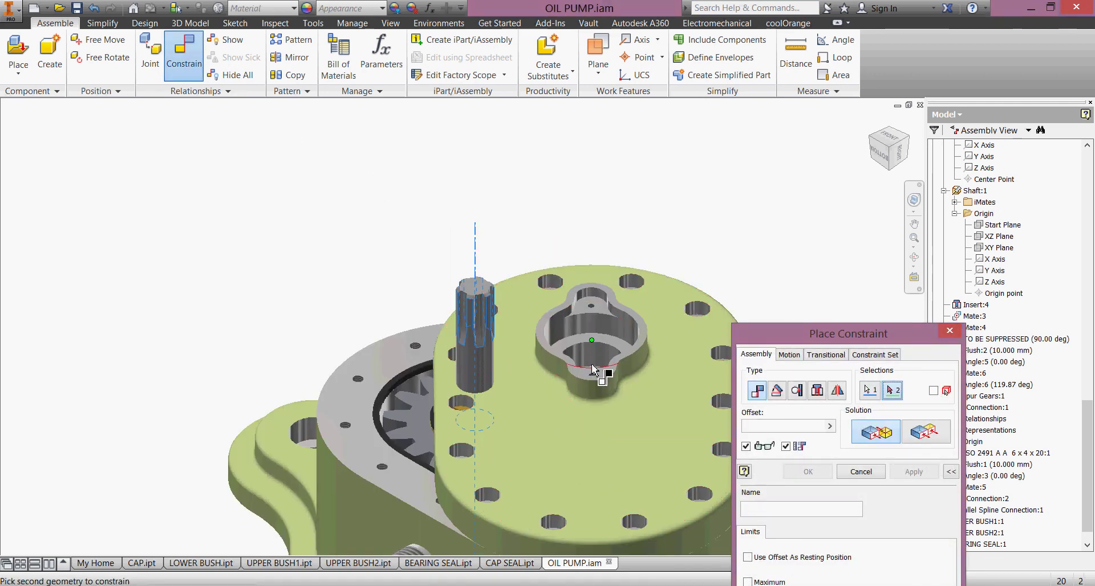
left_click(599, 356)
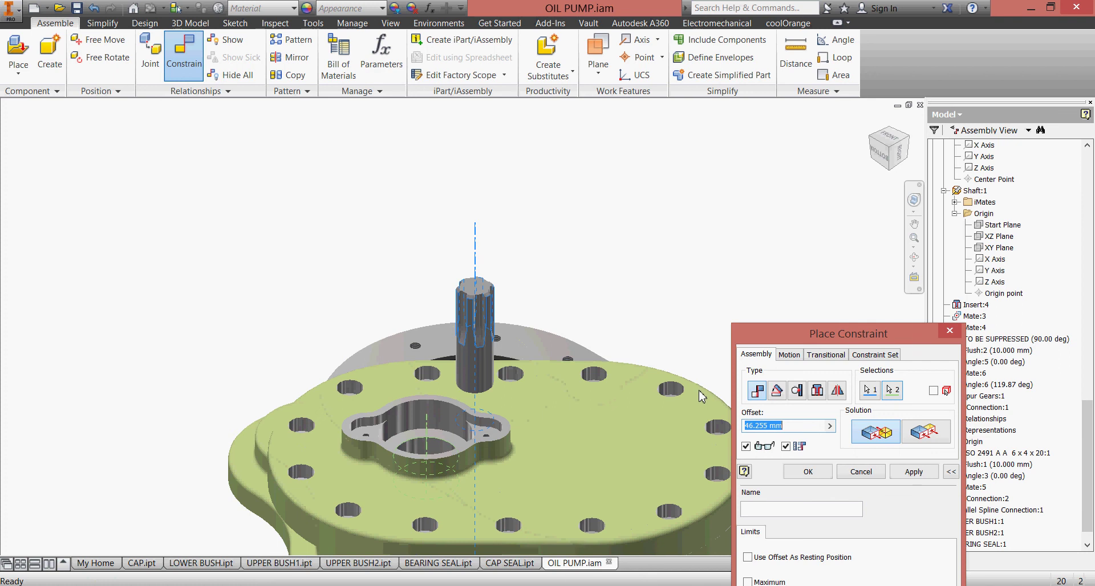
type("0")
left_click(797, 467)
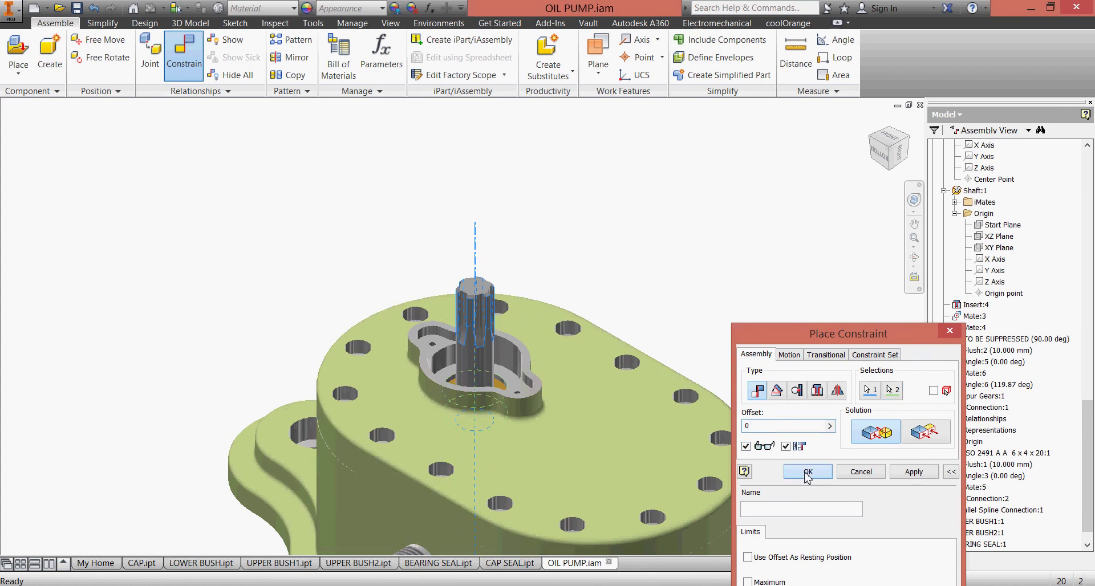
middle_click_drag(707, 338, 696, 306, "shift")
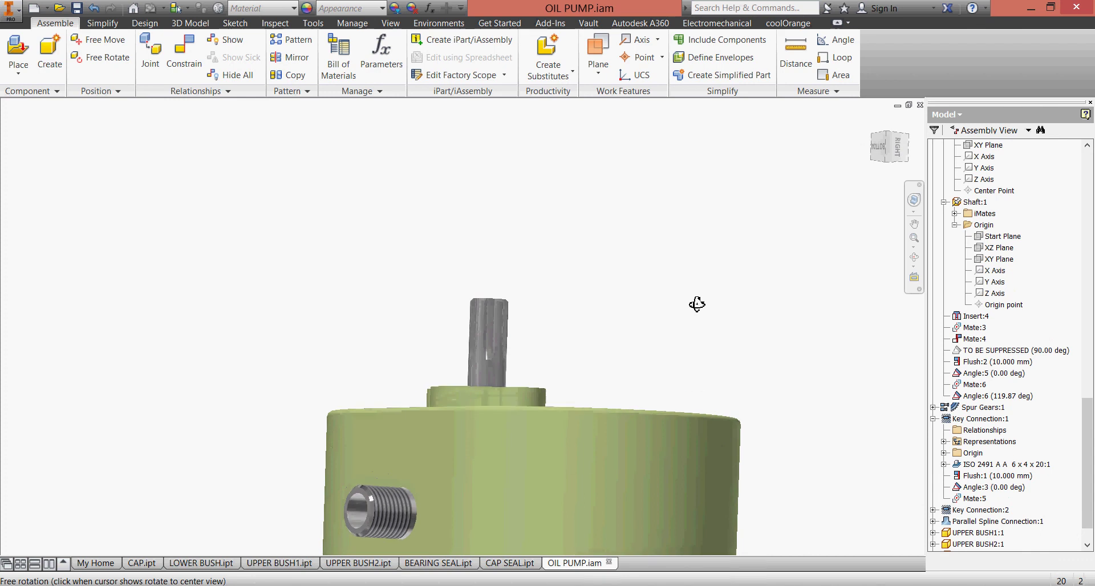
key("F6")
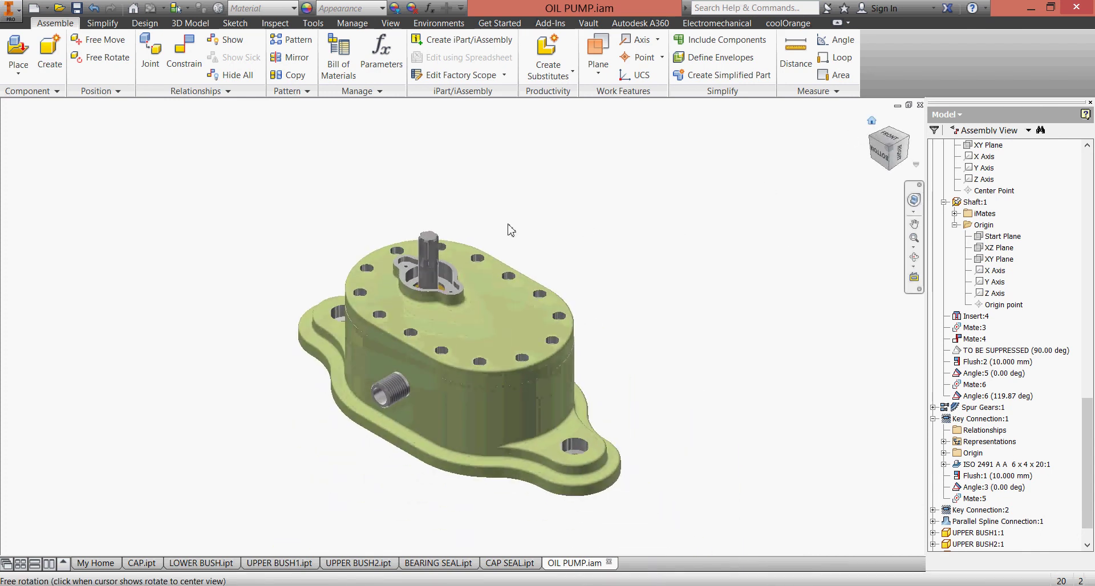